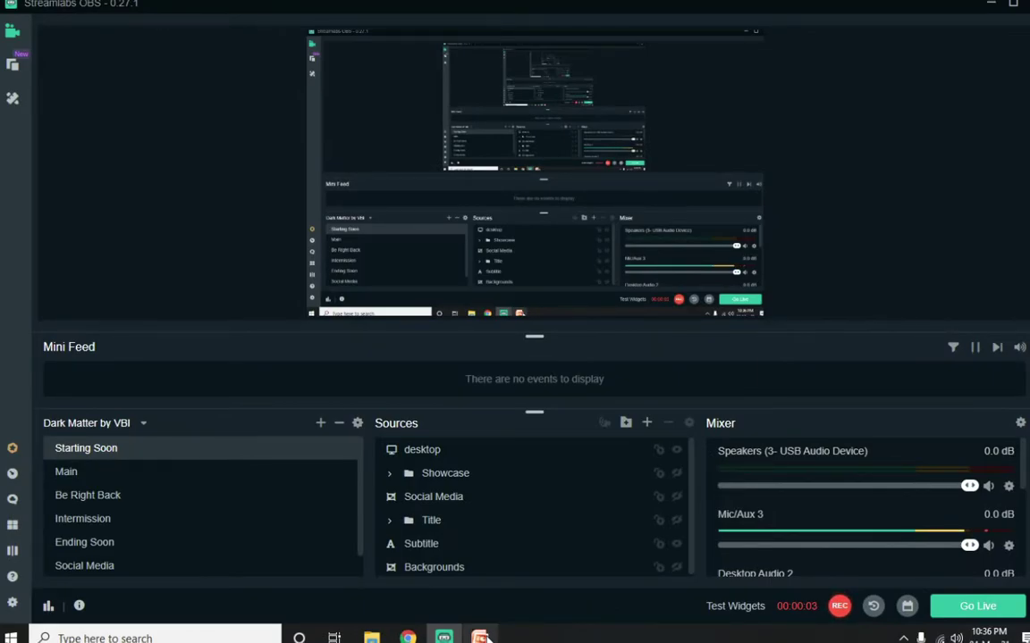
Bring the PowerPoint presentation with its single black slide to the front.
left_click(480, 637)
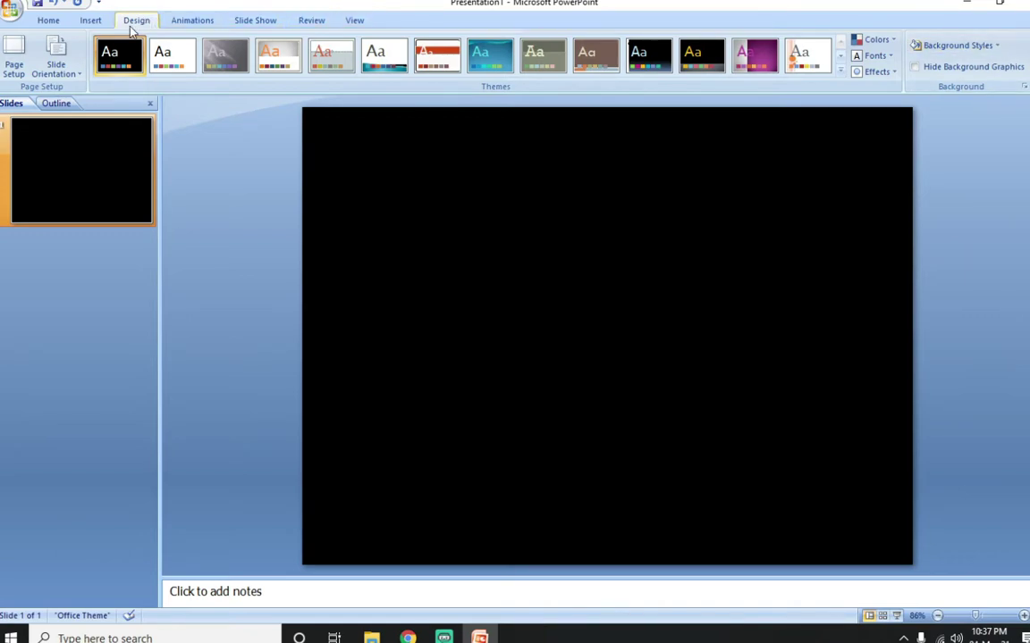
left_click(178, 67)
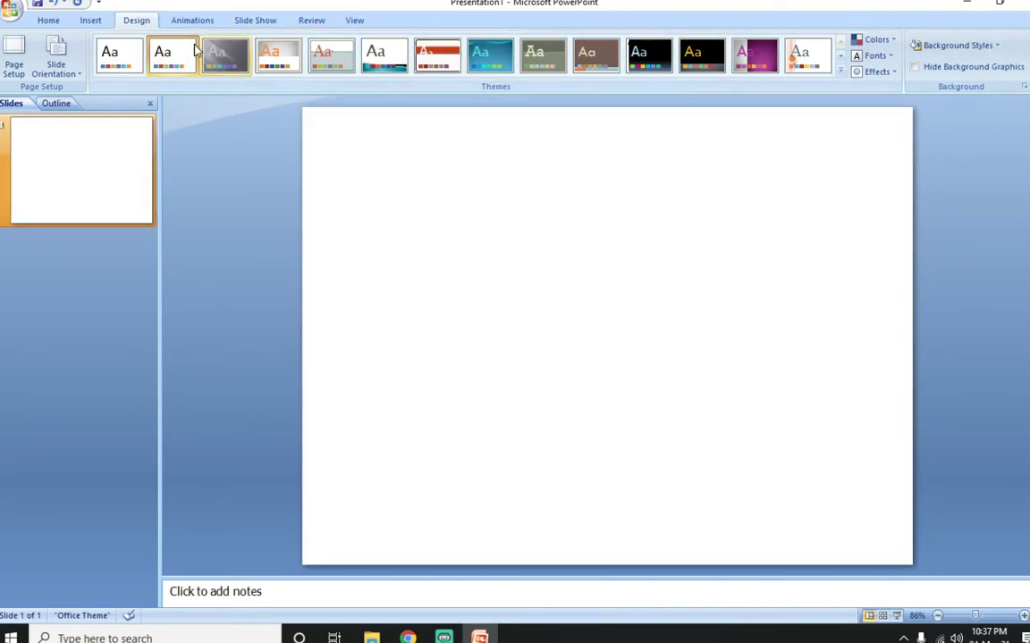
left_click(996, 49)
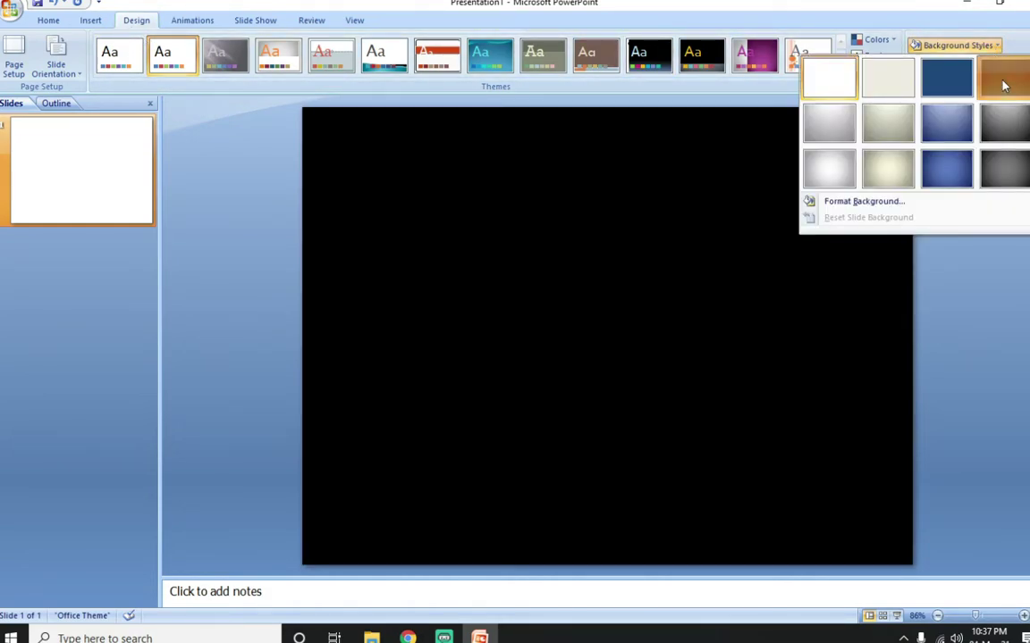
left_click(1003, 75)
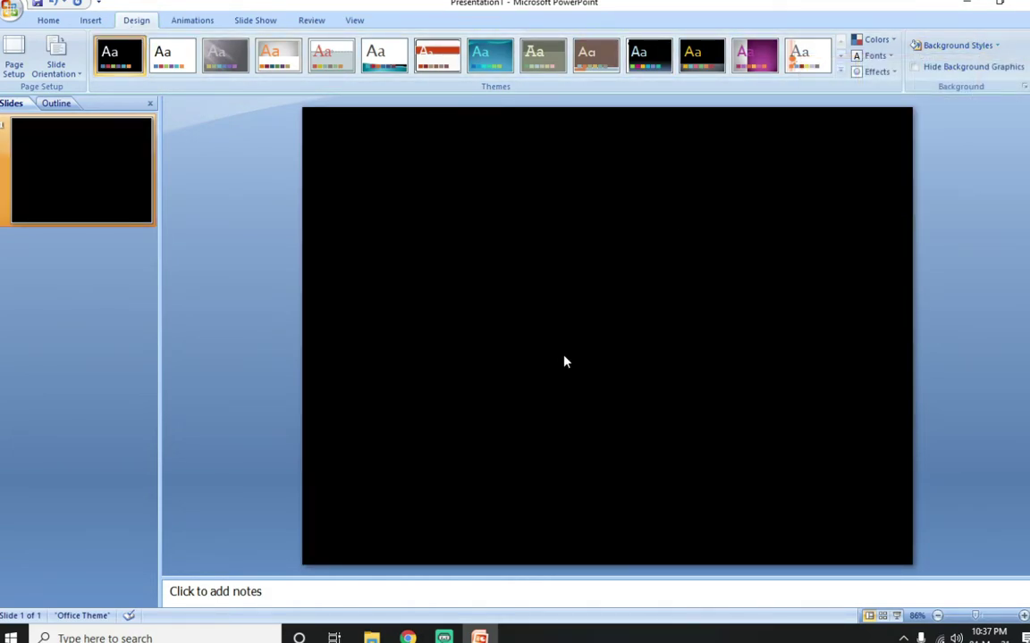
Open the Clip Art pane from the Insert tab and search for 'boat'.
left_click(91, 21)
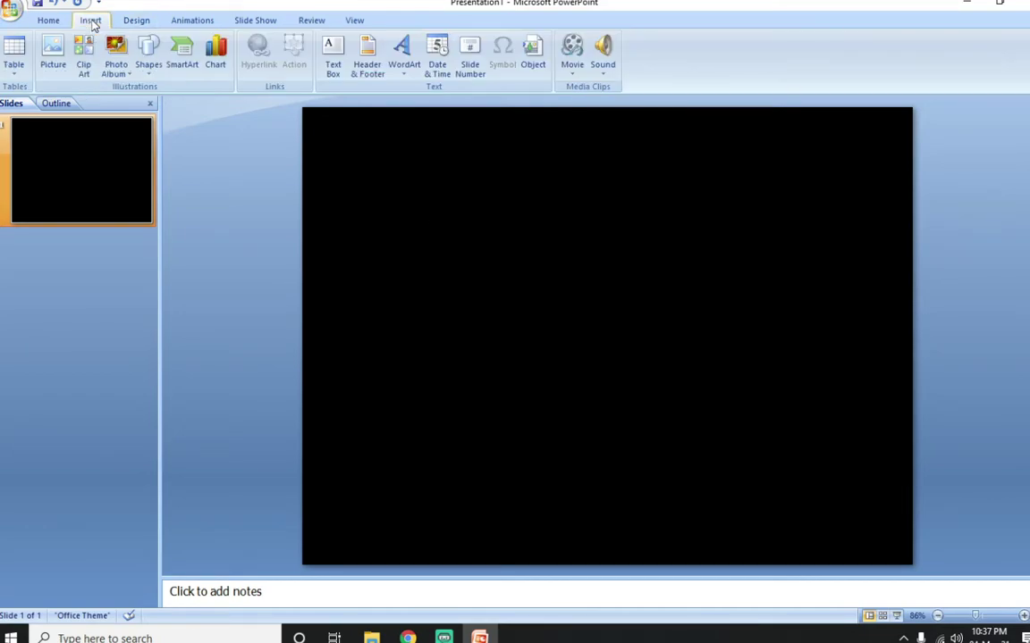
left_click(84, 68)
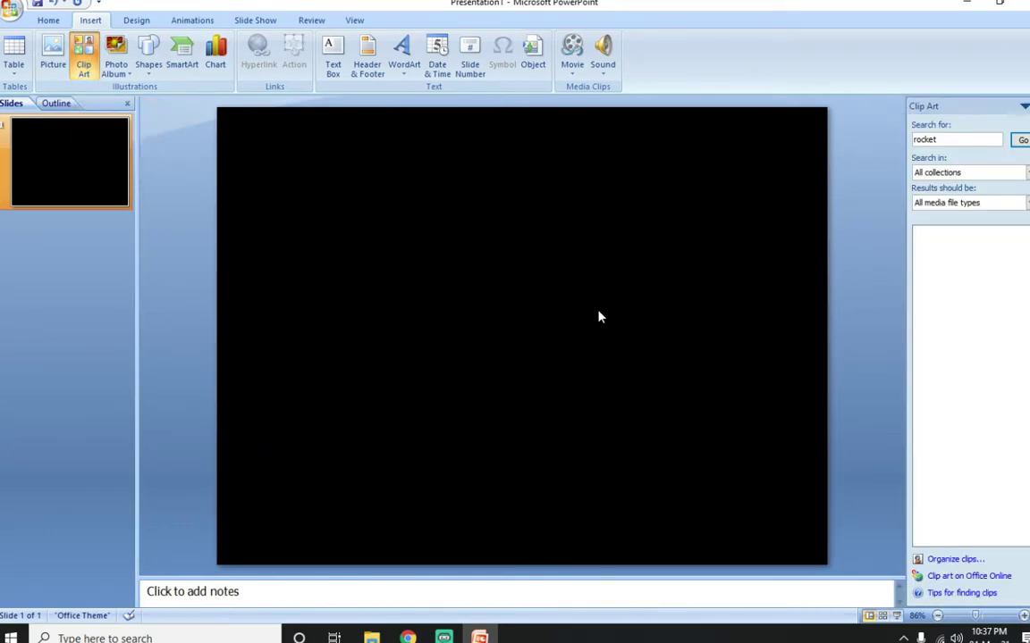
left_click(954, 141)
type("boat")
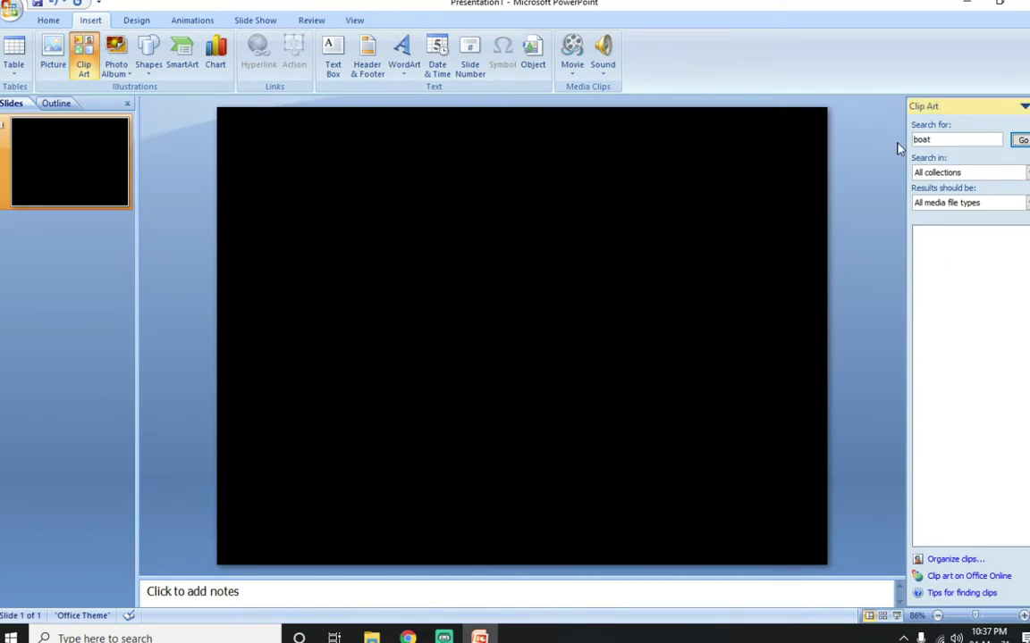
key("Return")
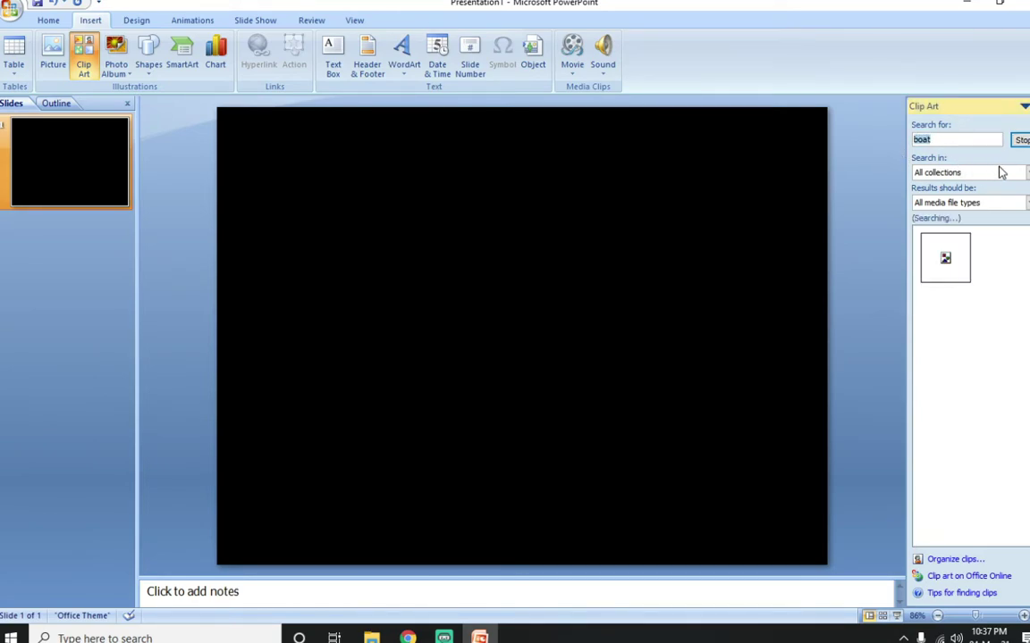
Insert the first boat clip and enlarge it to 5.54" × 4.67" near the slide centre.
left_click(945, 259)
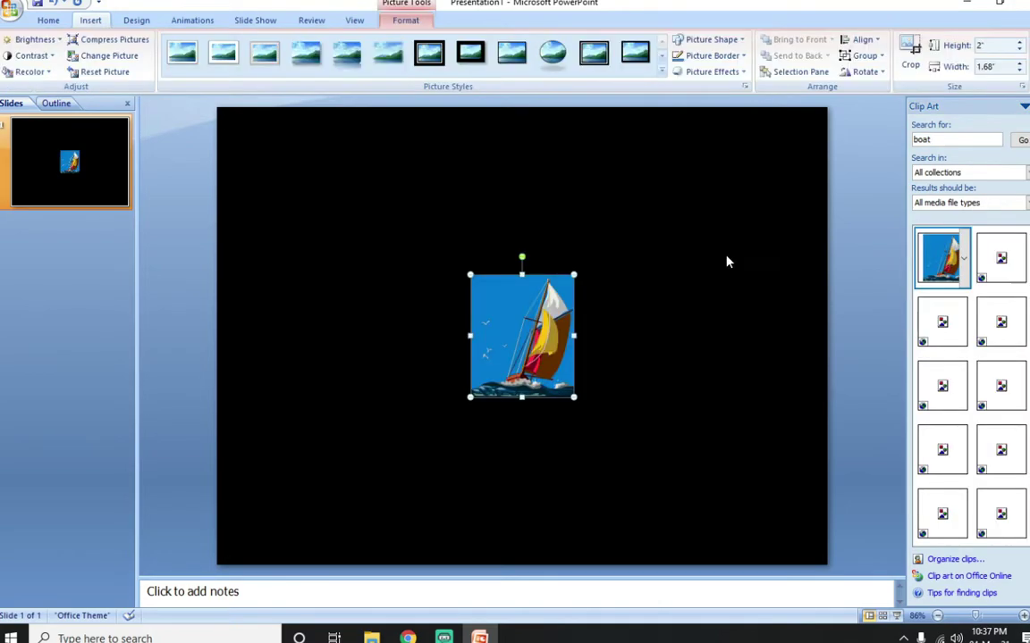
left_click_drag(492, 308, 420, 290)
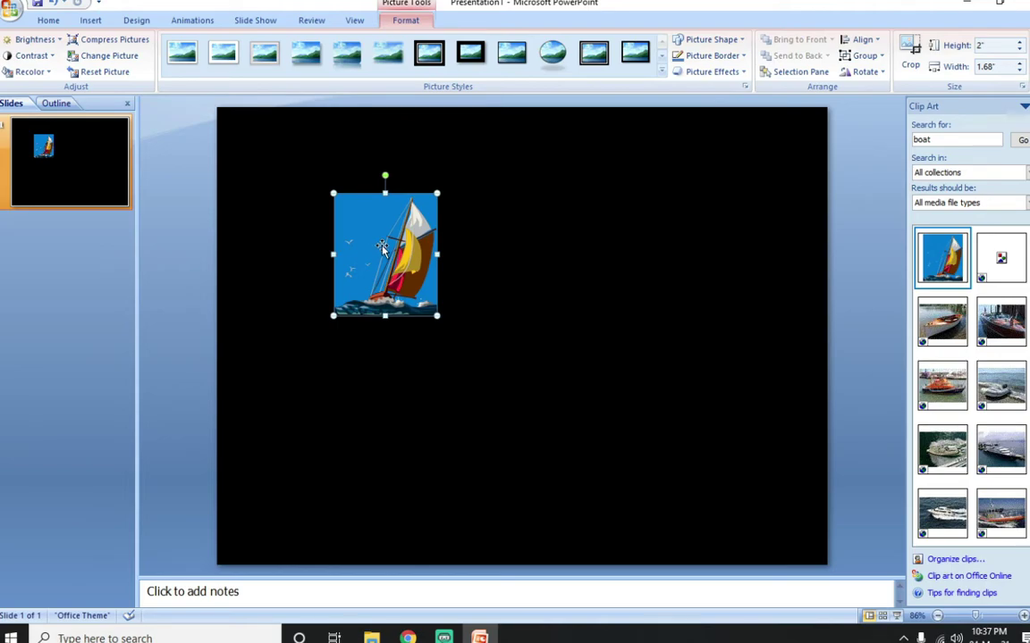
left_click_drag(437, 316, 620, 456)
left_click_drag(553, 437, 588, 368)
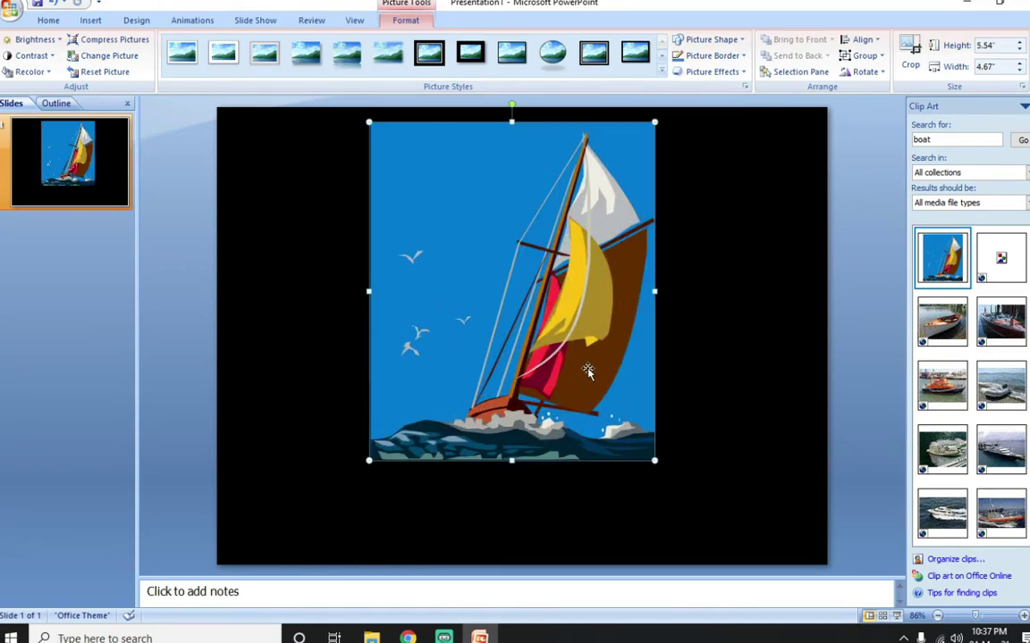
Ungroup the sailboat picture from its right-click Group menu.
right_click(550, 239)
mouse_move(617, 329)
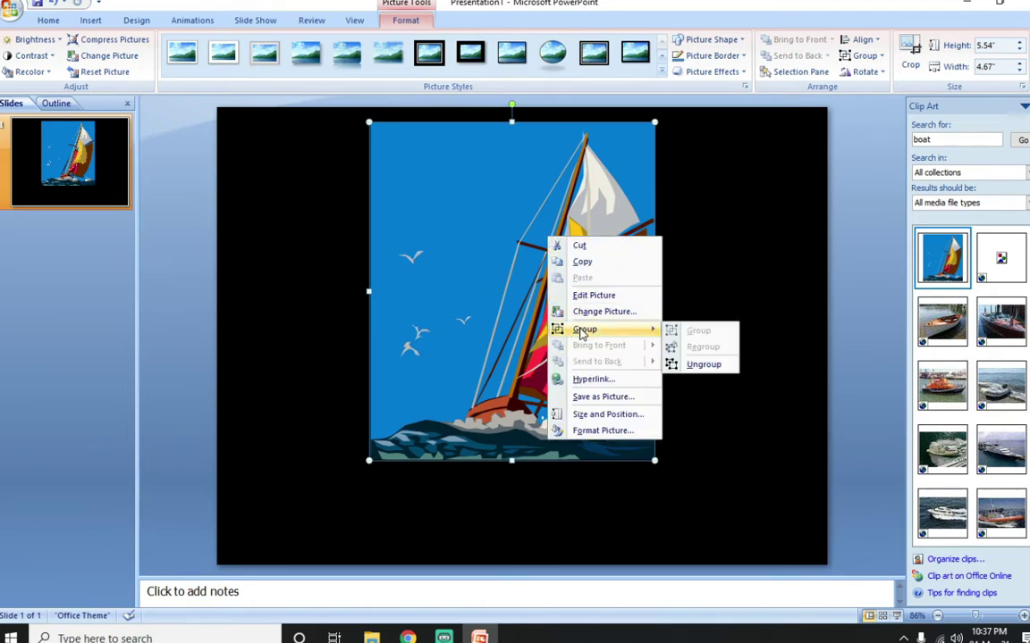
left_click(715, 366)
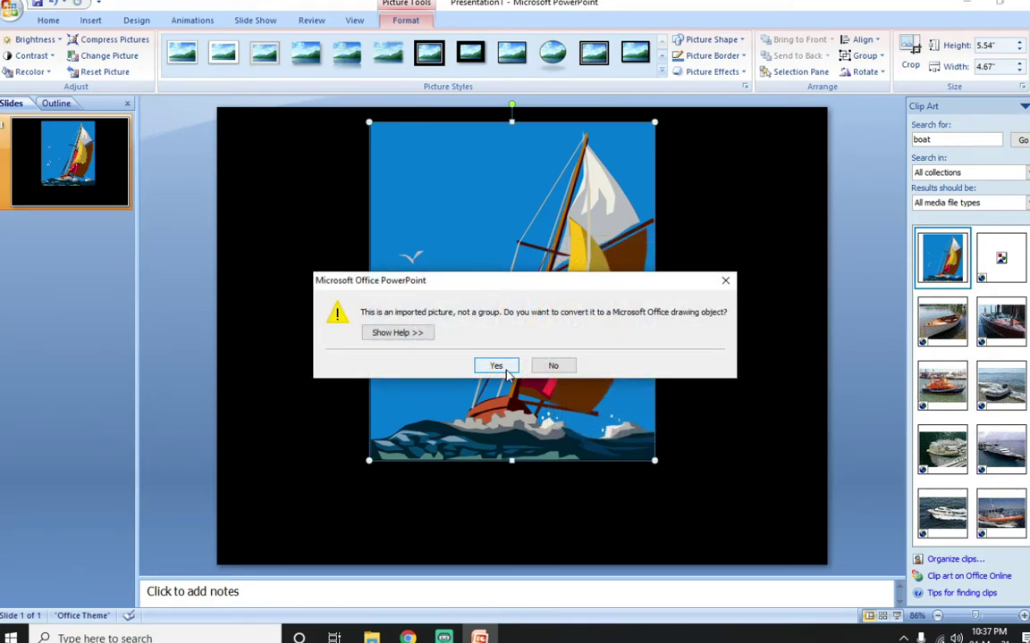
Convert the sailboat clip to a drawing and ungroup it into separate shapes.
left_click(503, 367)
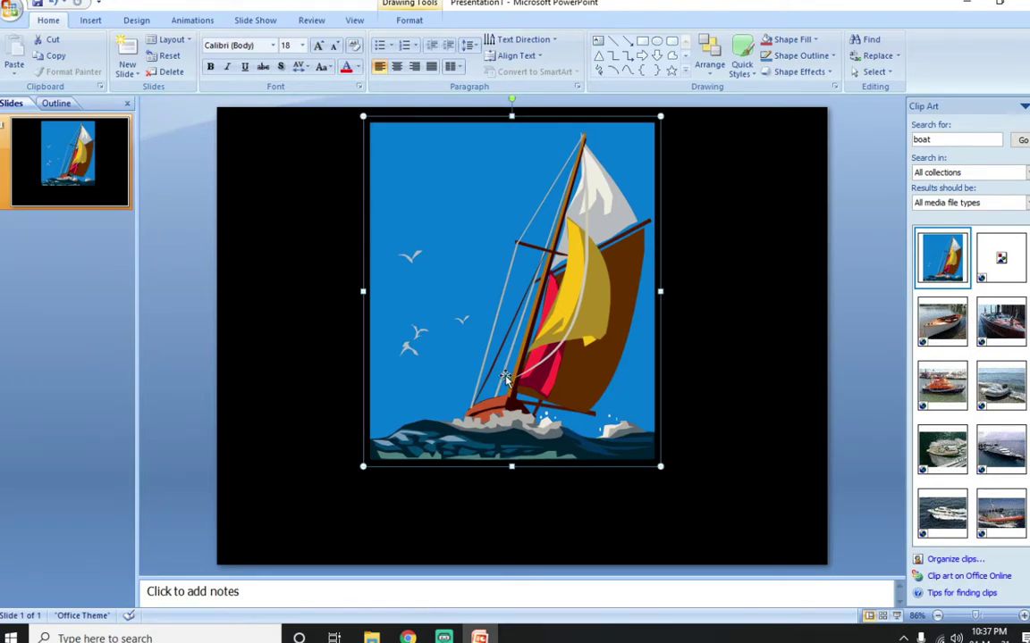
right_click(499, 249)
mouse_move(537, 316)
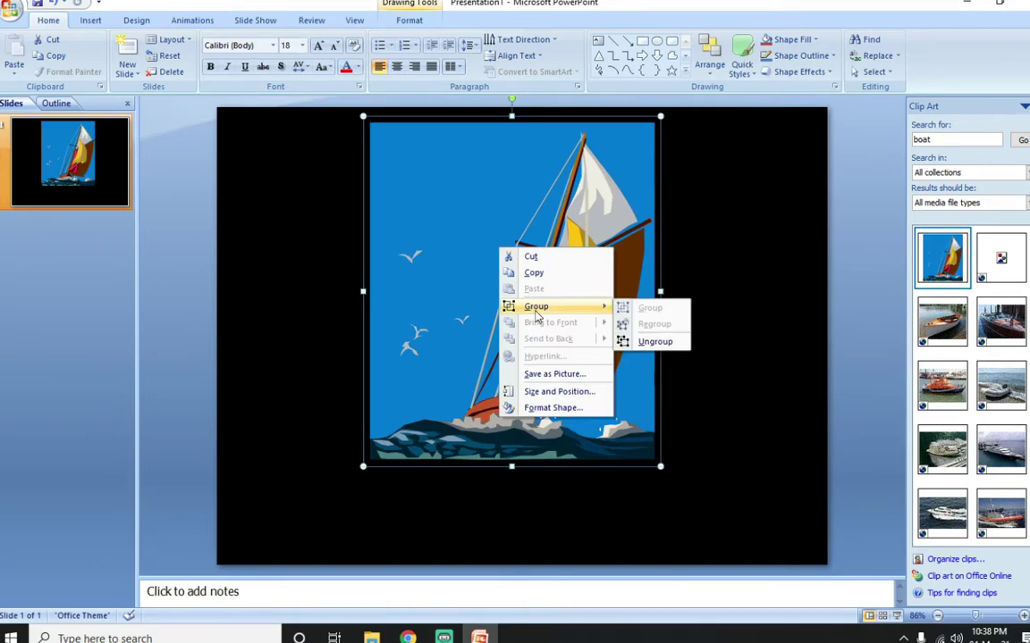
left_click(655, 343)
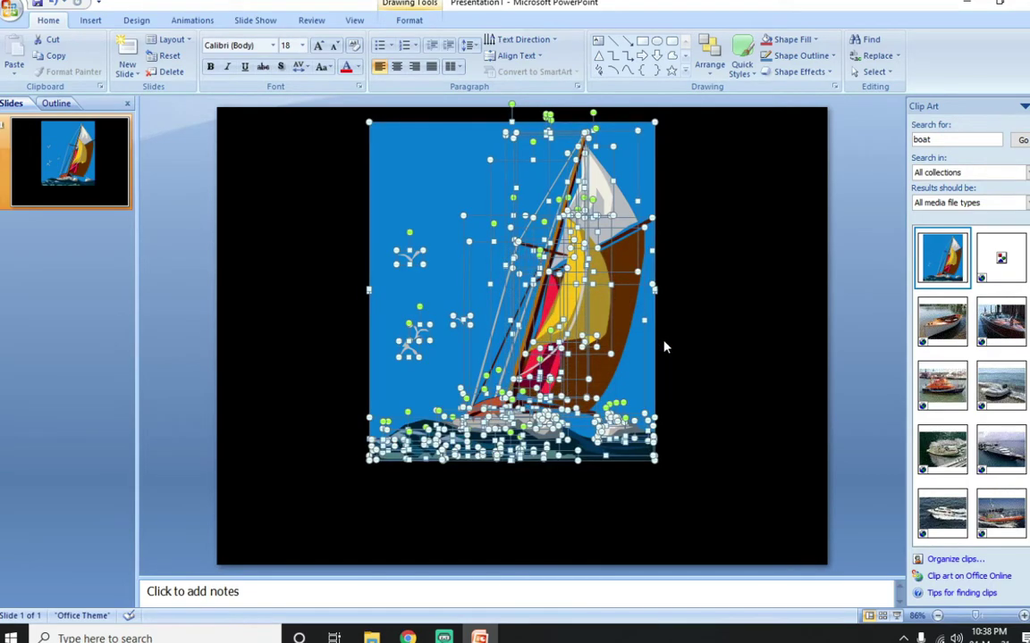
Delete the blue backdrop shape behind the sailboat.
left_click(735, 244)
left_click(456, 187)
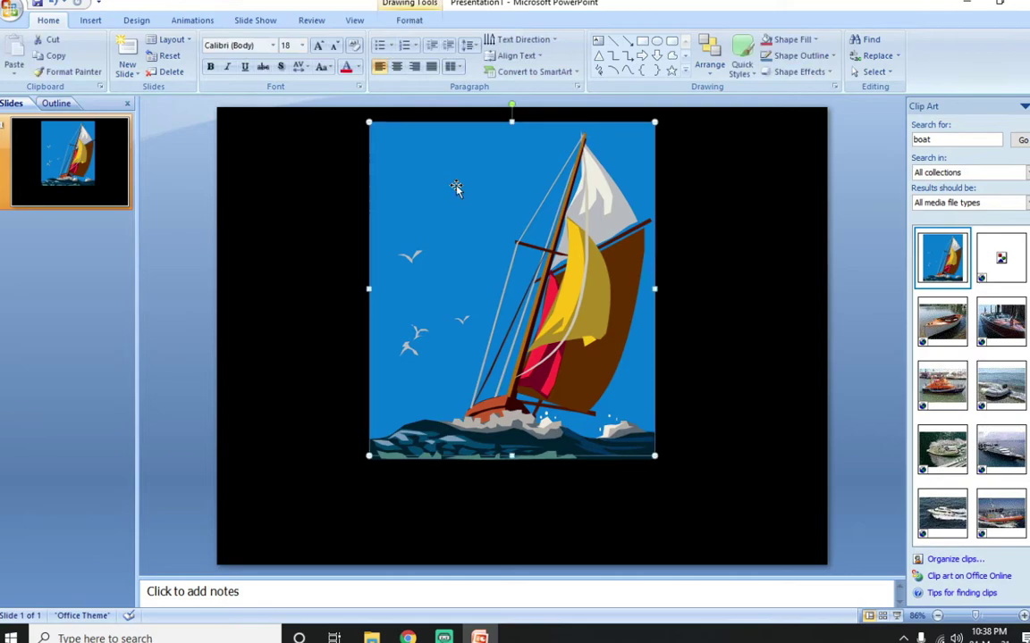
key("Delete")
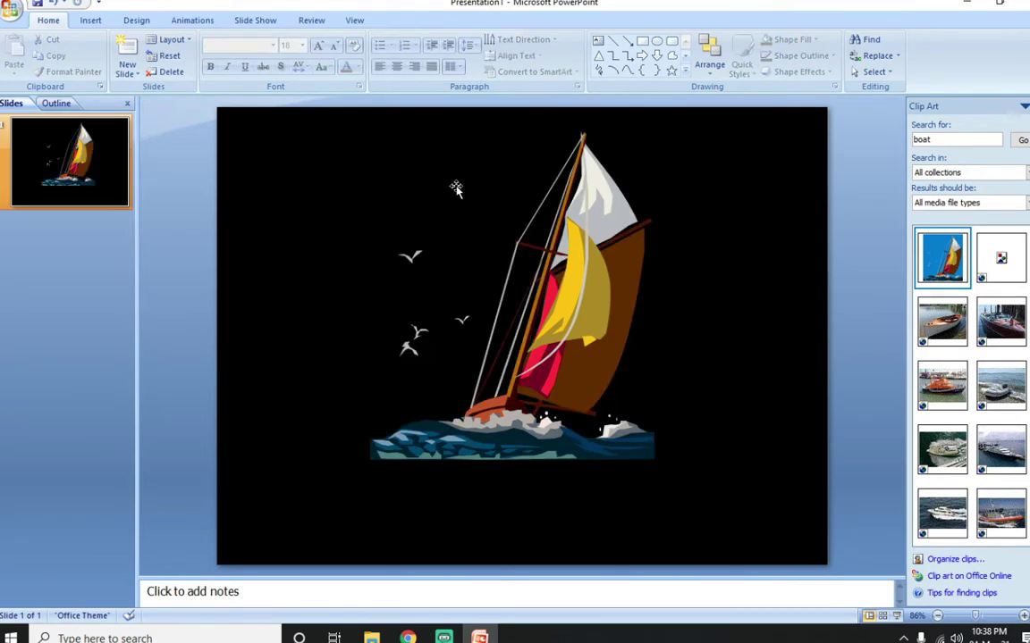
Move the wave shapes, dark-blue water and white foam down toward the slide bottom.
left_click(457, 191)
left_click_drag(319, 419, 719, 482)
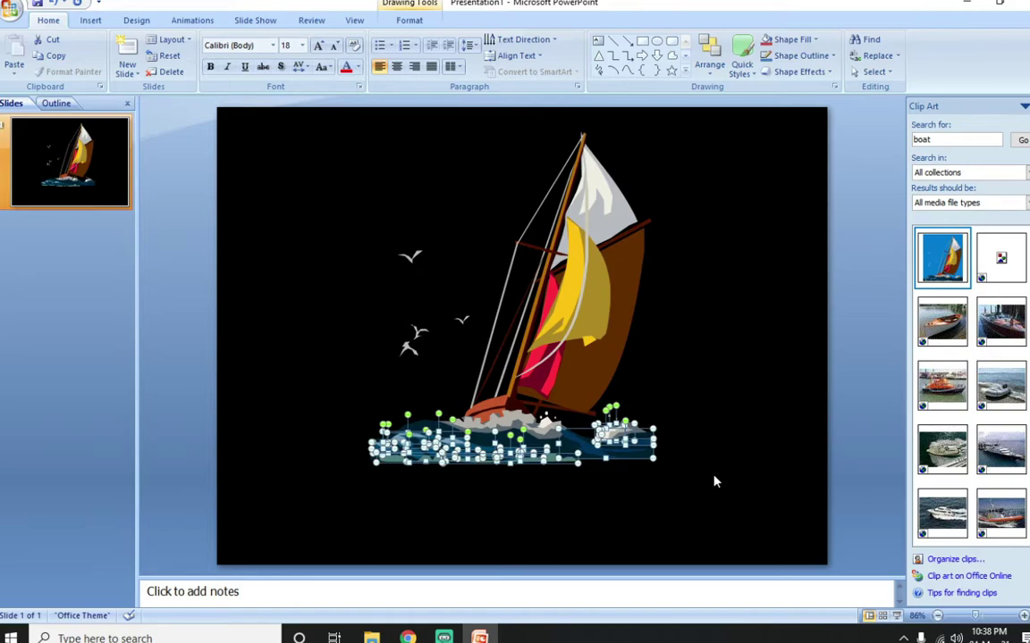
key("Down")
key("Down")
key("Down")
key("Down")
key("Down")
key("Down")
key("Down")
key("Down")
key("Down")
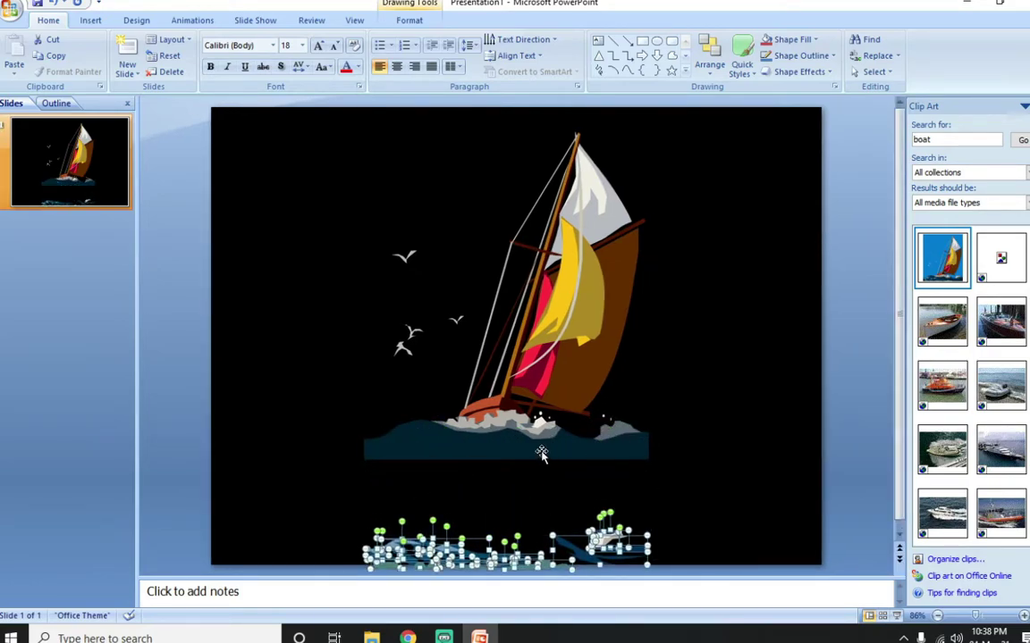
left_click_drag(291, 431, 724, 485)
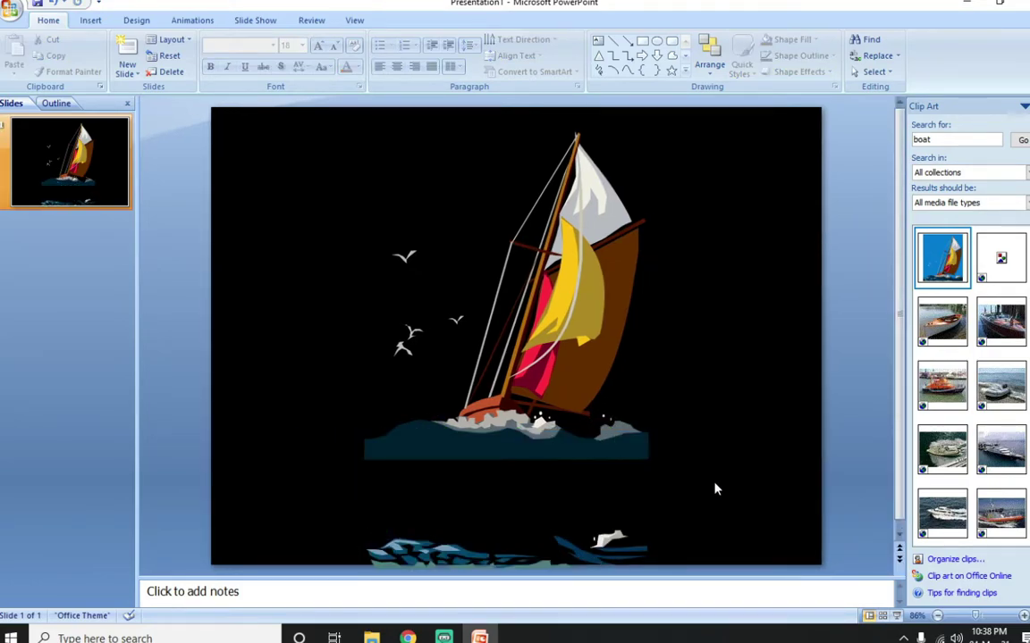
left_click(510, 455)
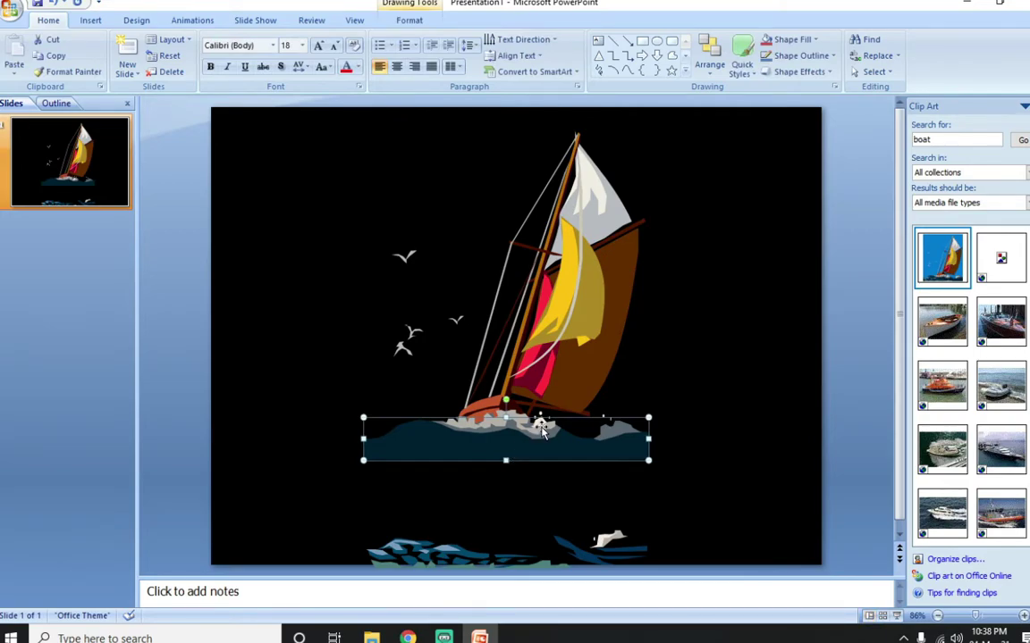
left_click(541, 429, "shift")
left_click(615, 435, "shift")
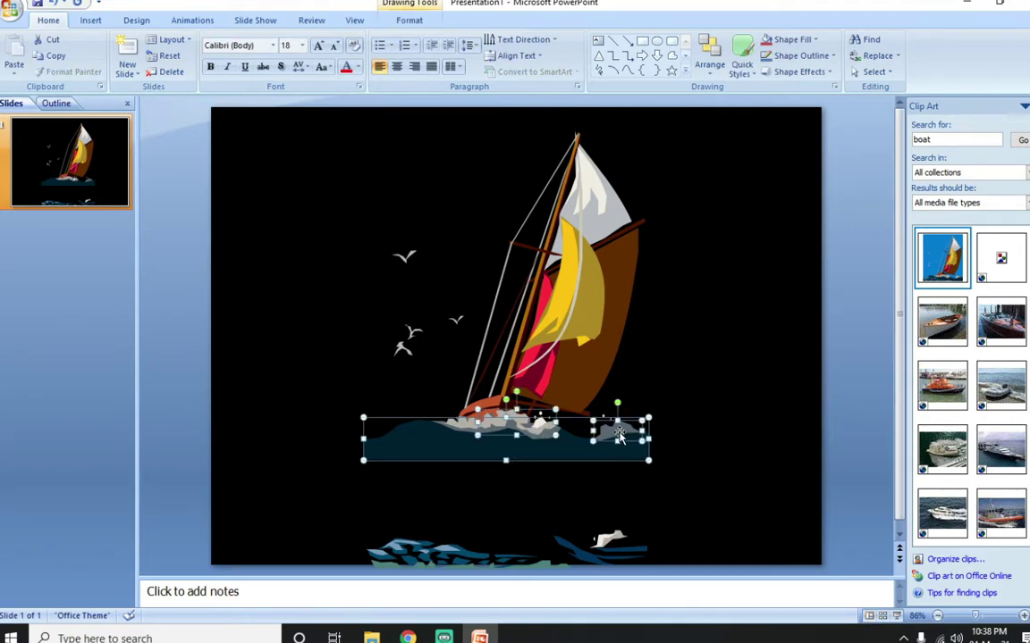
left_click(460, 432, "shift")
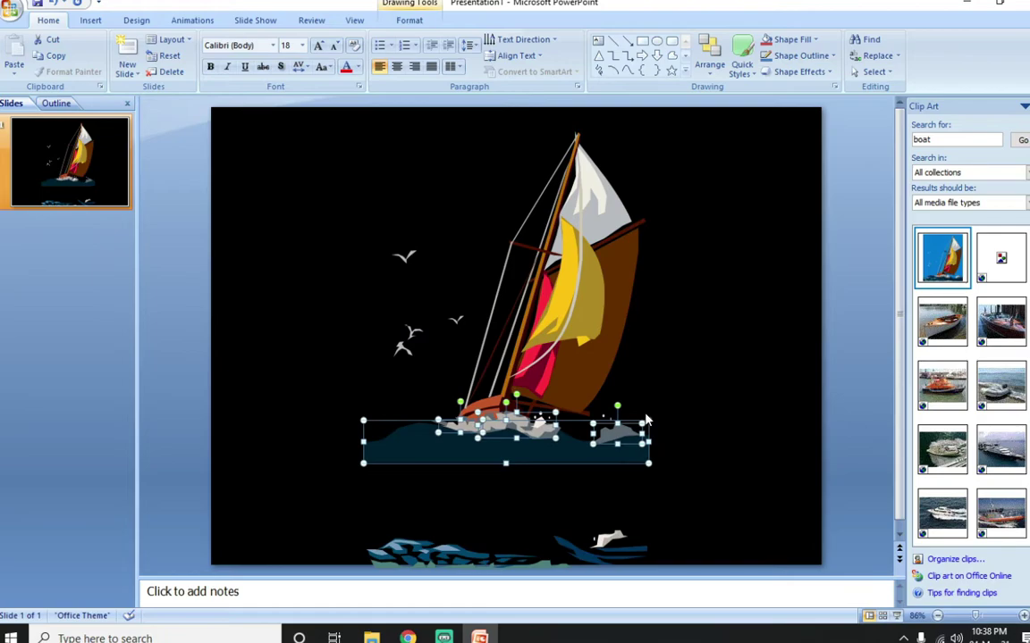
key("Down")
key("Down")
key("Down")
key("Down")
key("Down")
key("Down")
key("Down")
key("Down")
key("Down")
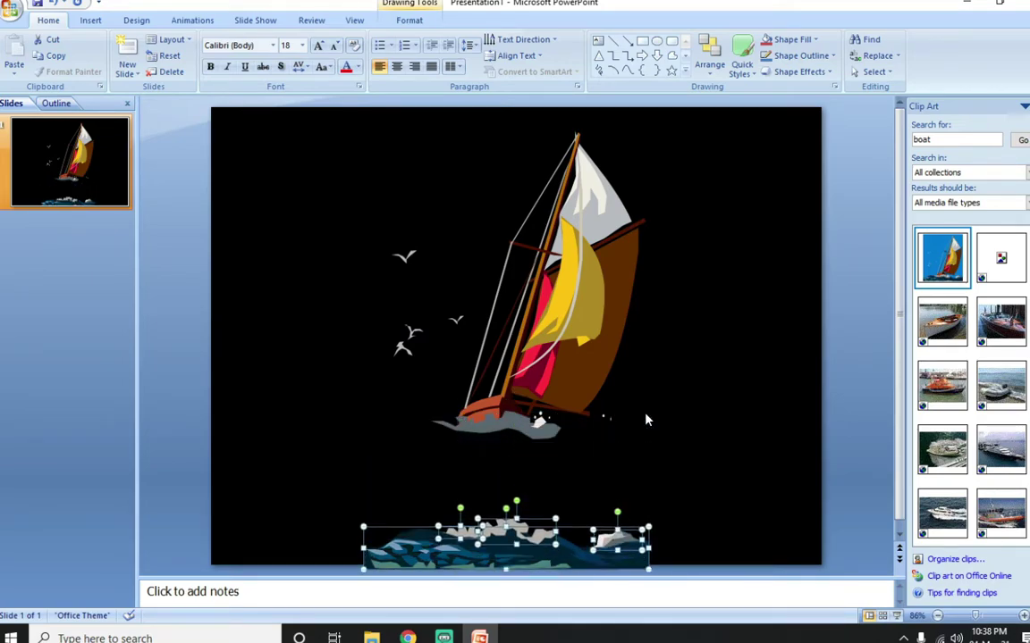
Nudge the grey foam shape under the boat down and left onto the waves.
left_click(707, 432)
left_click(592, 420)
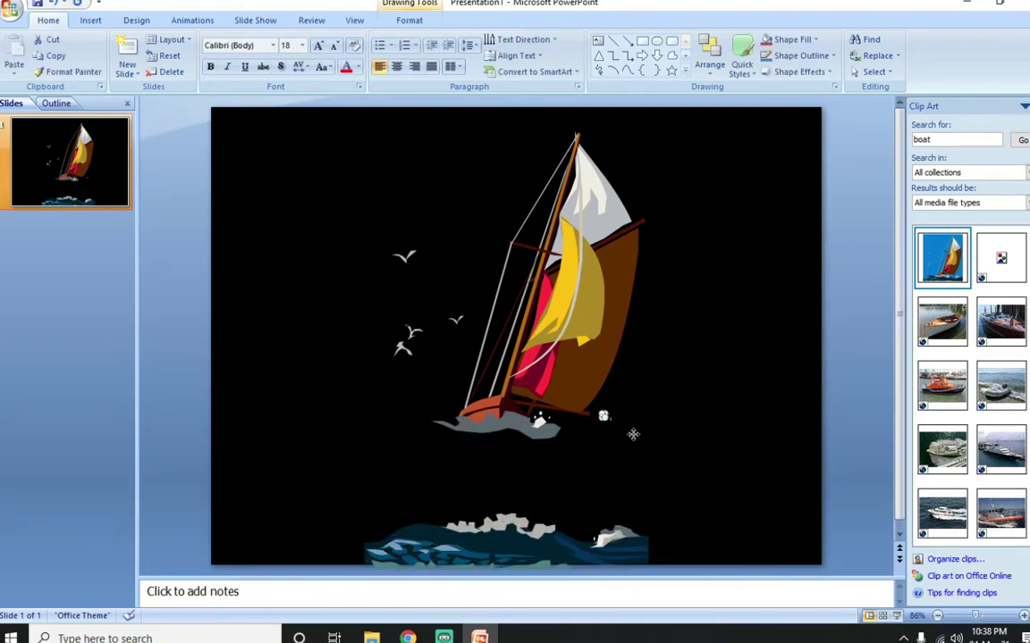
left_click(620, 432)
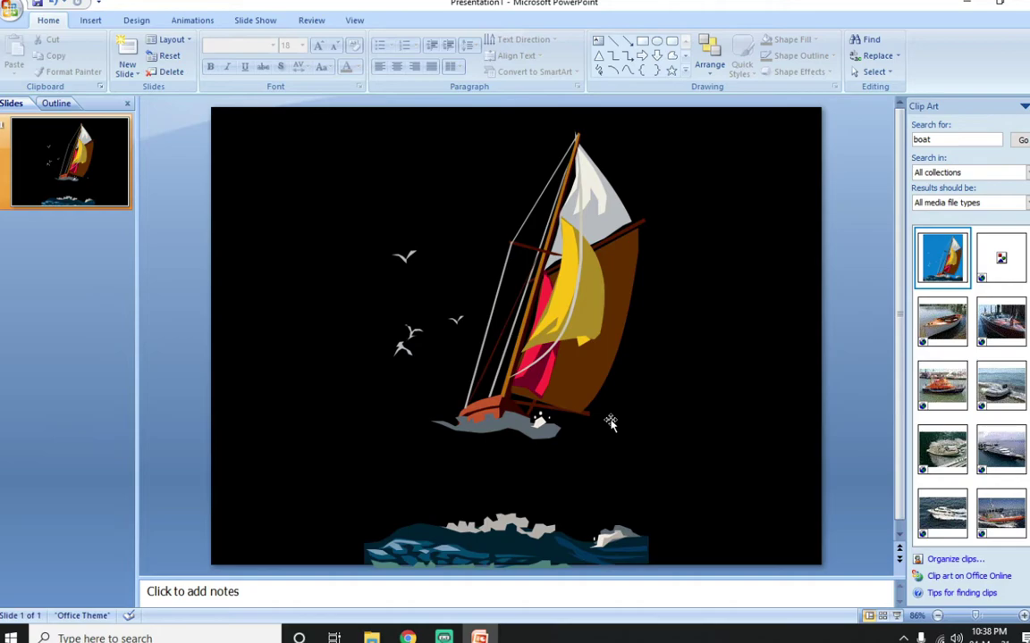
left_click(515, 440)
key("Down")
key("Down")
key("Down")
key("Down")
key("Down")
key("Down")
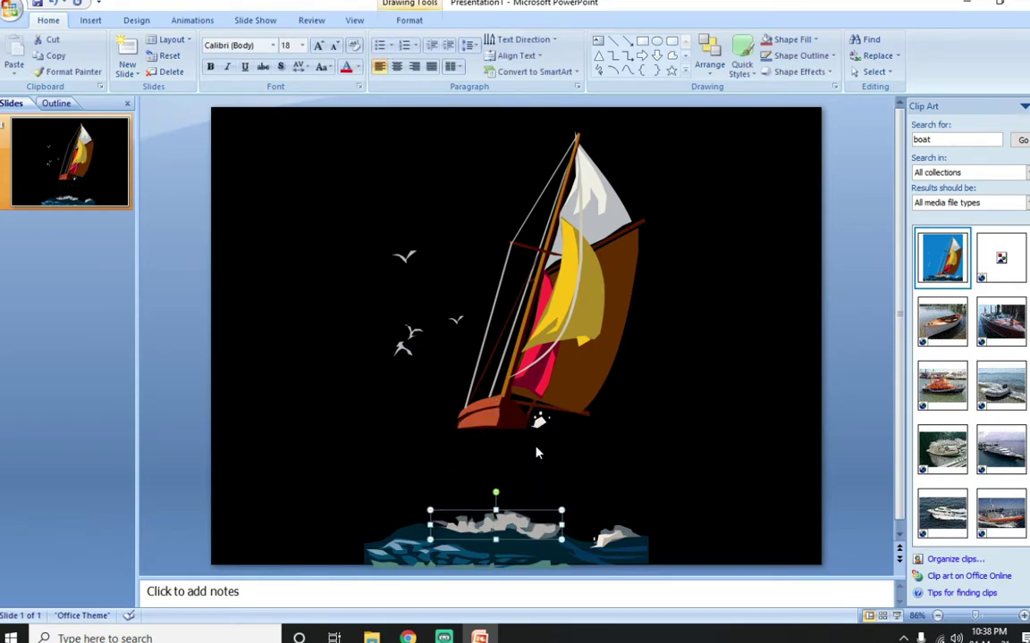
key("Up")
key("Up")
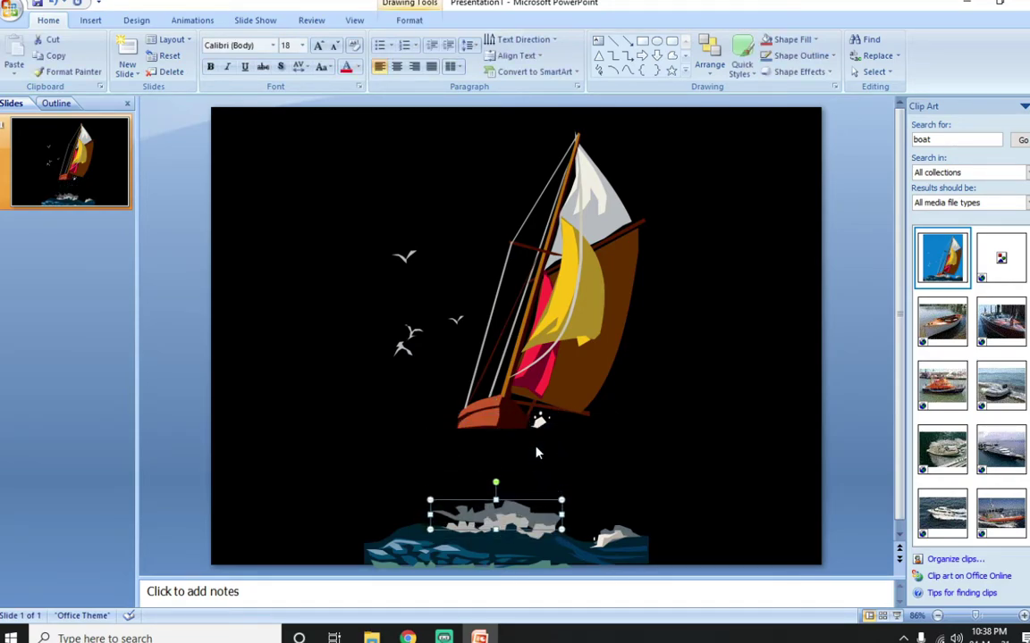
key("Left")
key("Left")
key("Left")
key("Left")
key("Left")
key("Left")
key("Down")
key("Down")
key("Down")
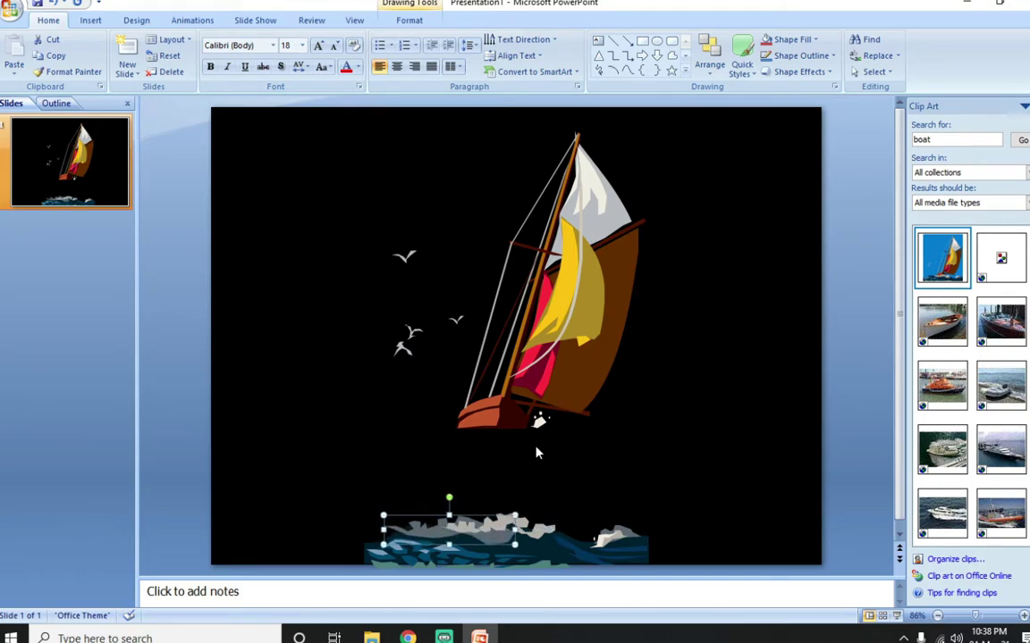
key("Up")
key("Escape")
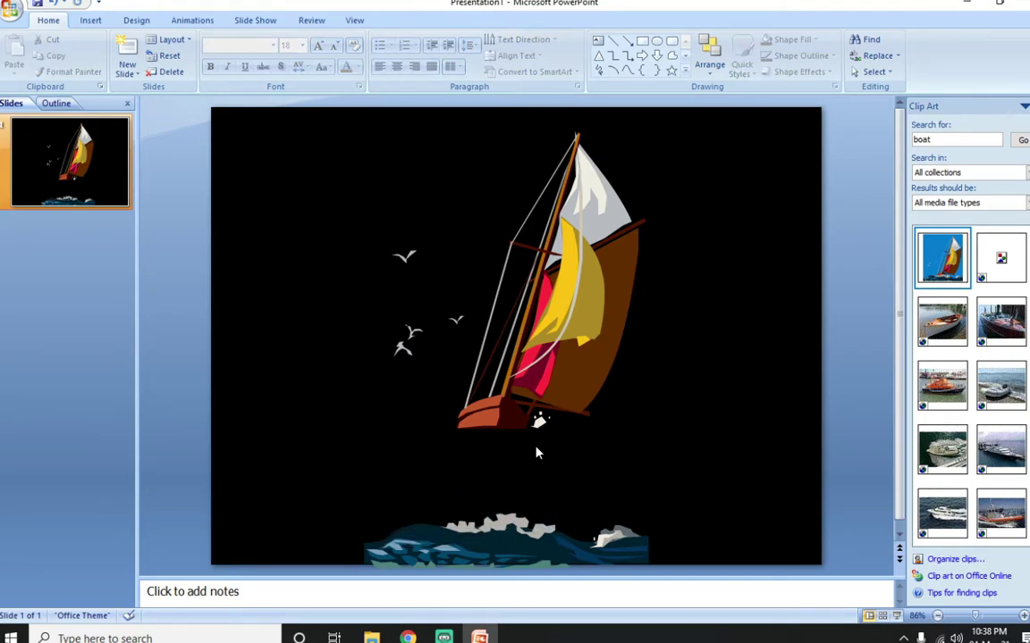
Delete the seagulls left of the boat and the last small bird.
left_click(540, 422)
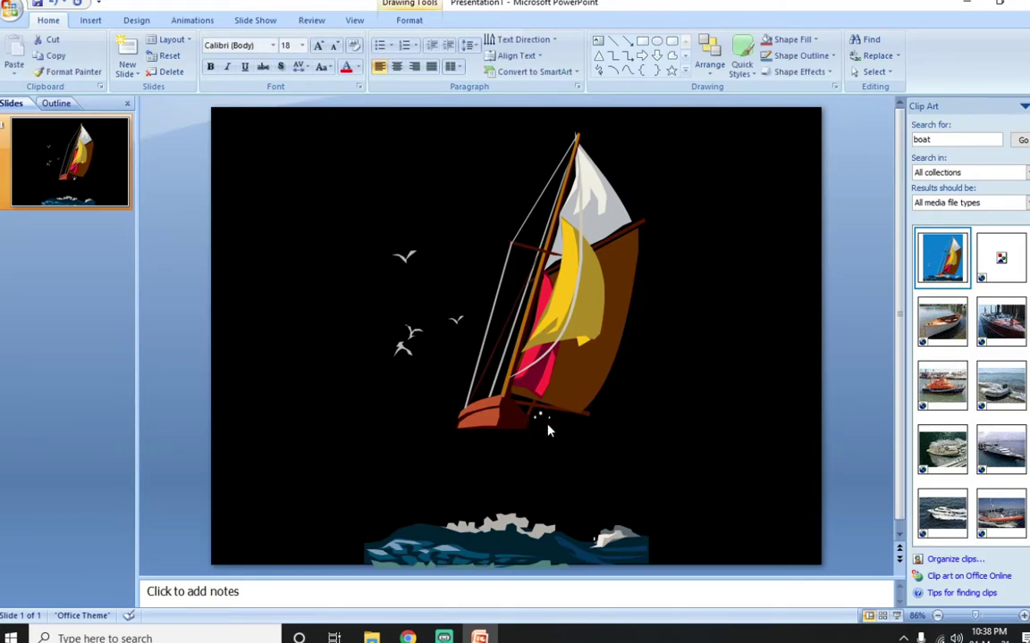
left_click(545, 426)
left_click(541, 421)
left_click(546, 424)
left_click(539, 418)
left_click(534, 421)
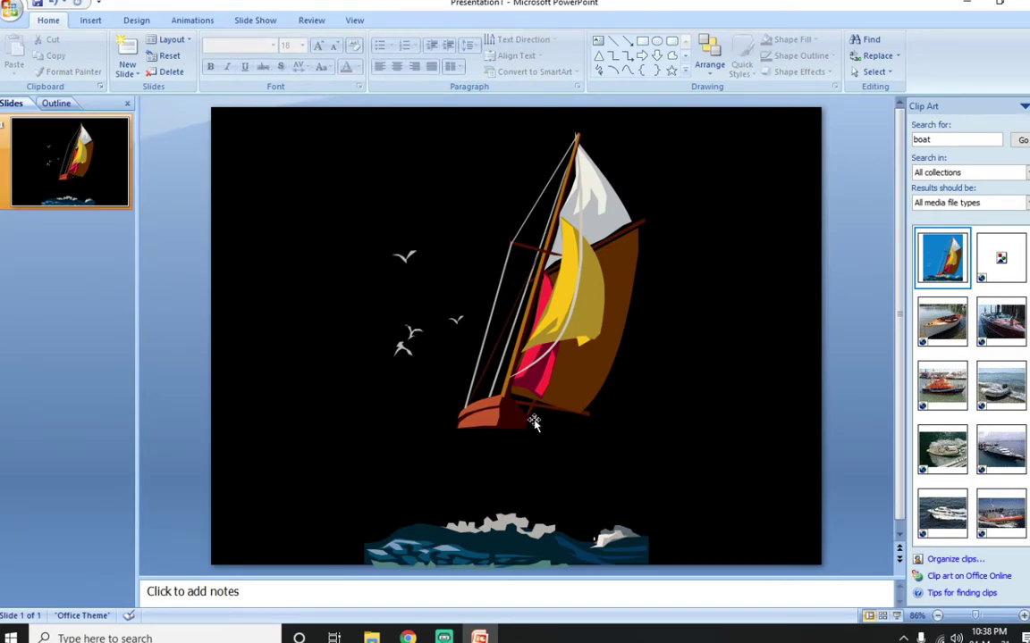
left_click(539, 418)
left_click(552, 438)
left_click_drag(322, 202, 460, 368)
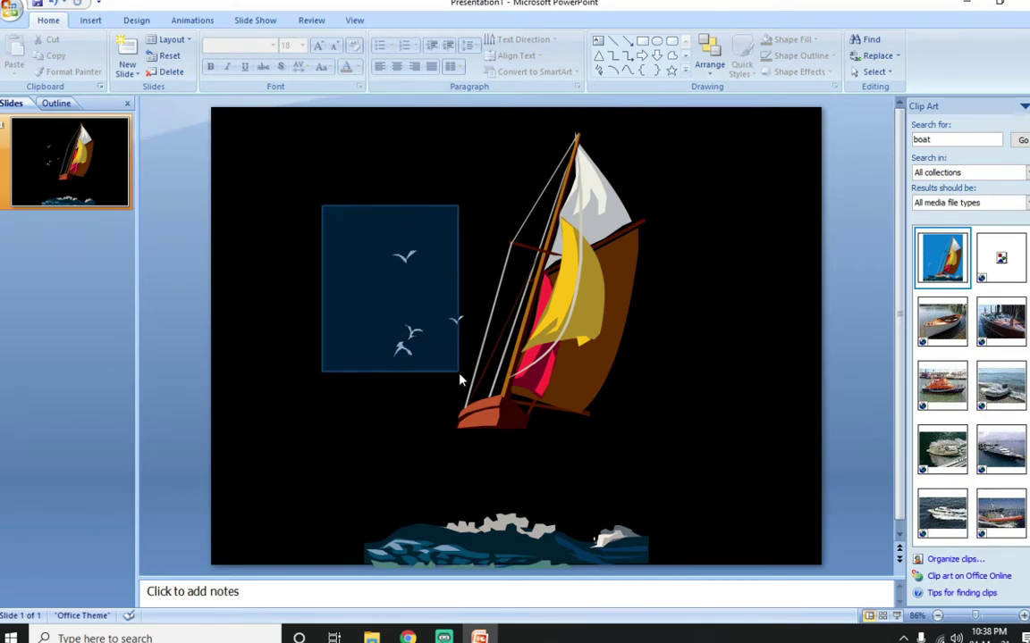
key("Delete")
left_click(455, 319)
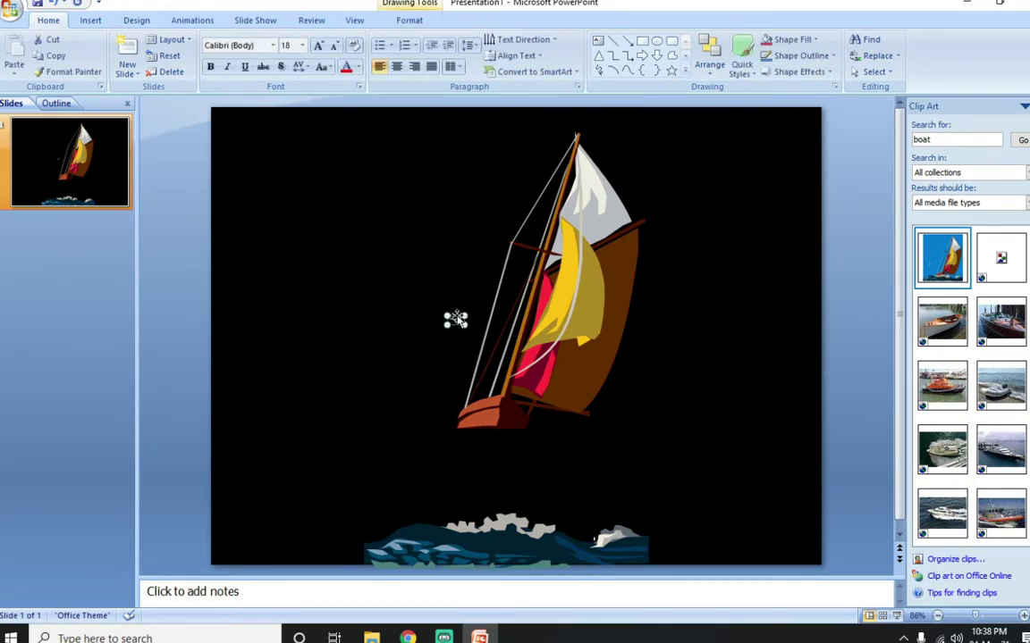
key("Delete")
left_click_drag(310, 486, 713, 601)
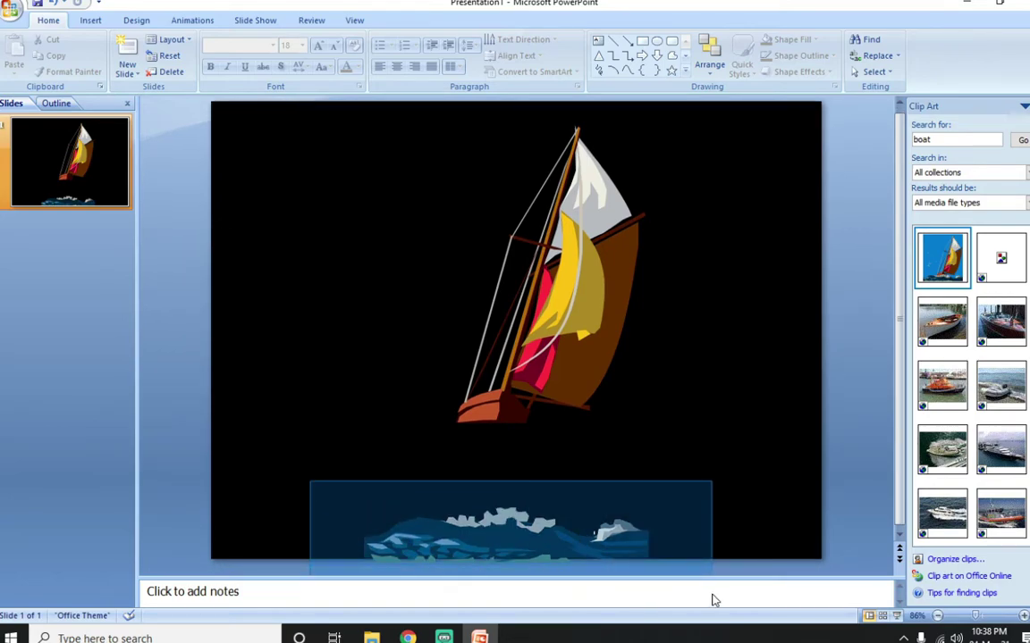
Group the wave shapes into one object and stretch it past both side edges.
right_click(638, 540)
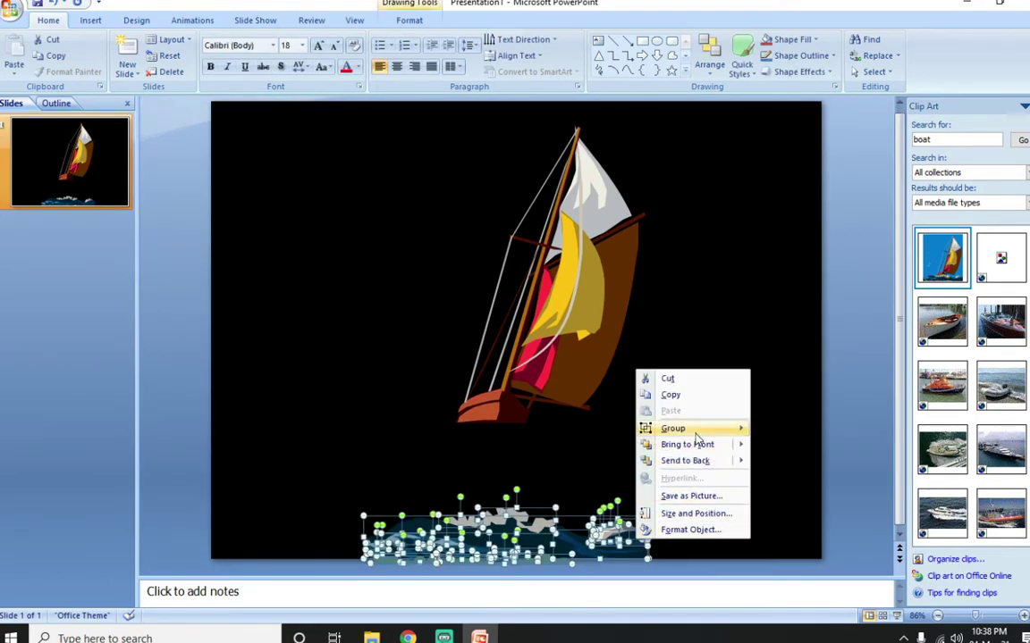
mouse_move(693, 431)
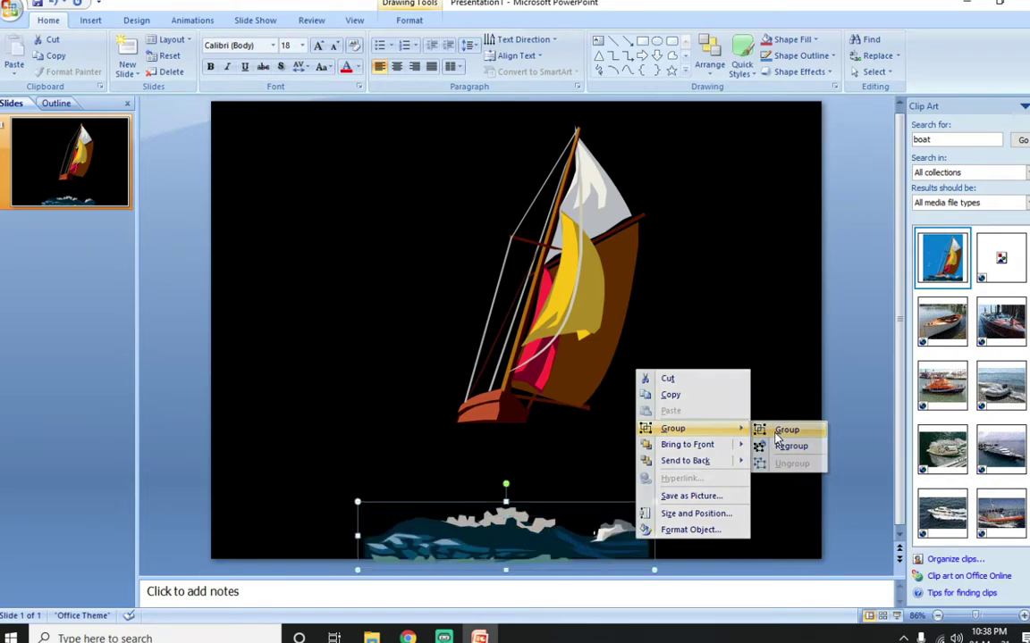
left_click(776, 433)
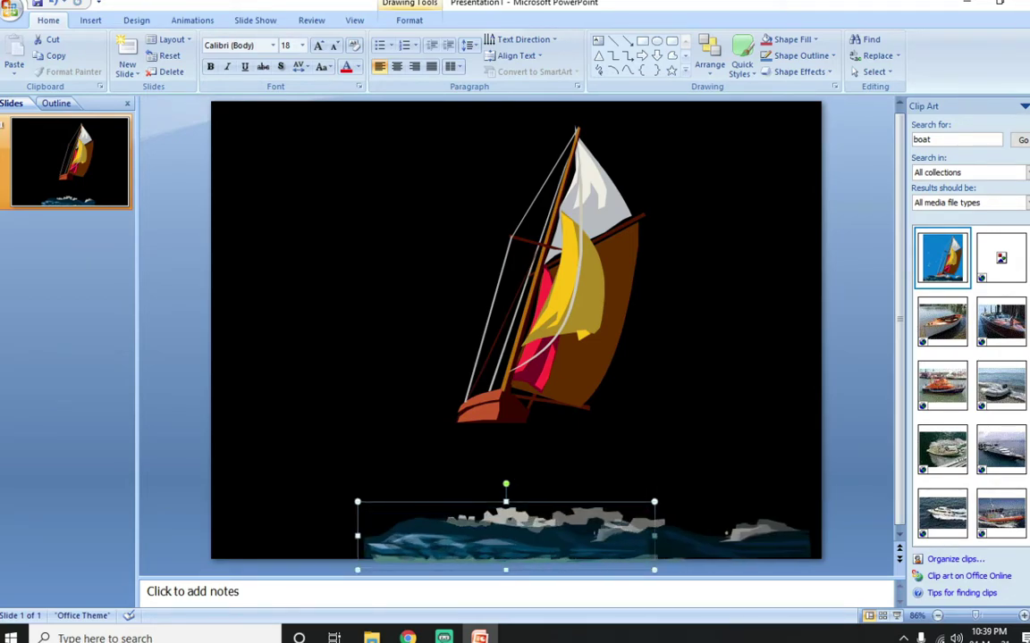
left_click_drag(654, 536, 826, 536)
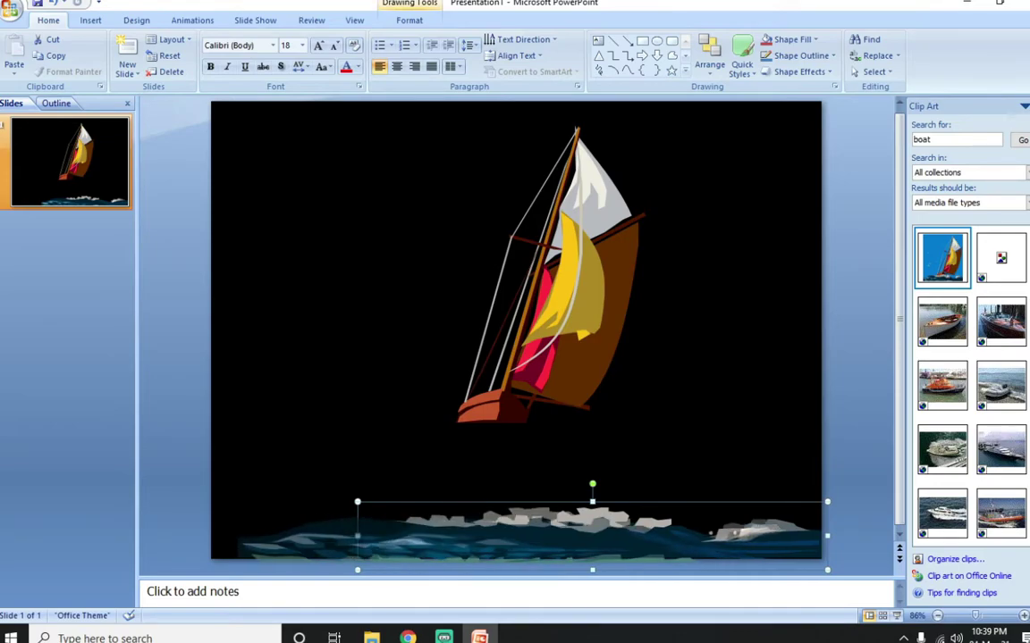
left_click_drag(357, 536, 205, 537)
Group all the sailboat's shapes into a single object.
left_click_drag(361, 131, 731, 461)
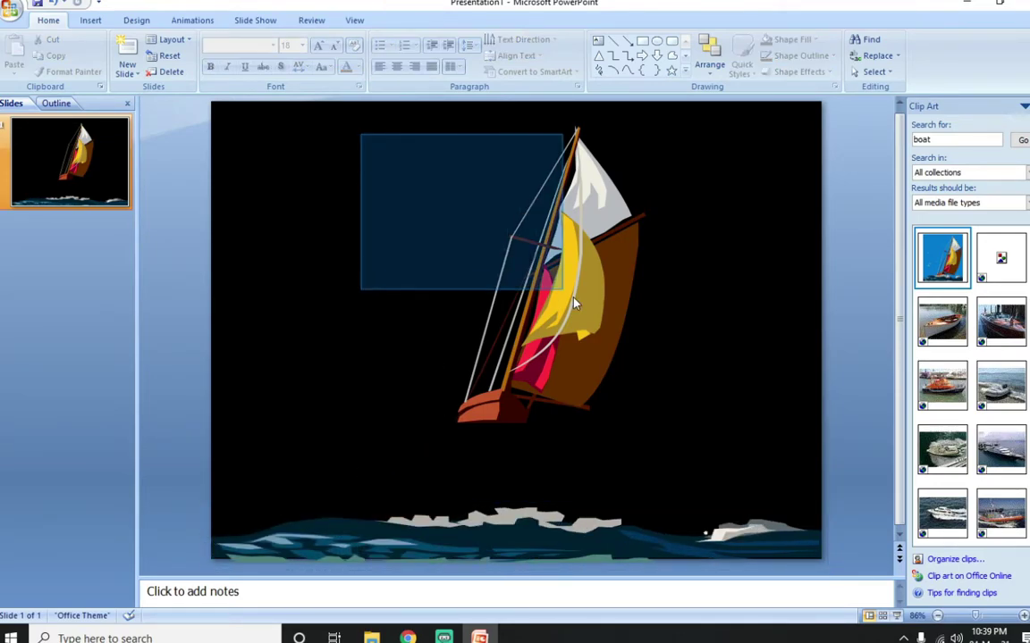
left_click(370, 140)
left_click_drag(317, 105, 744, 459)
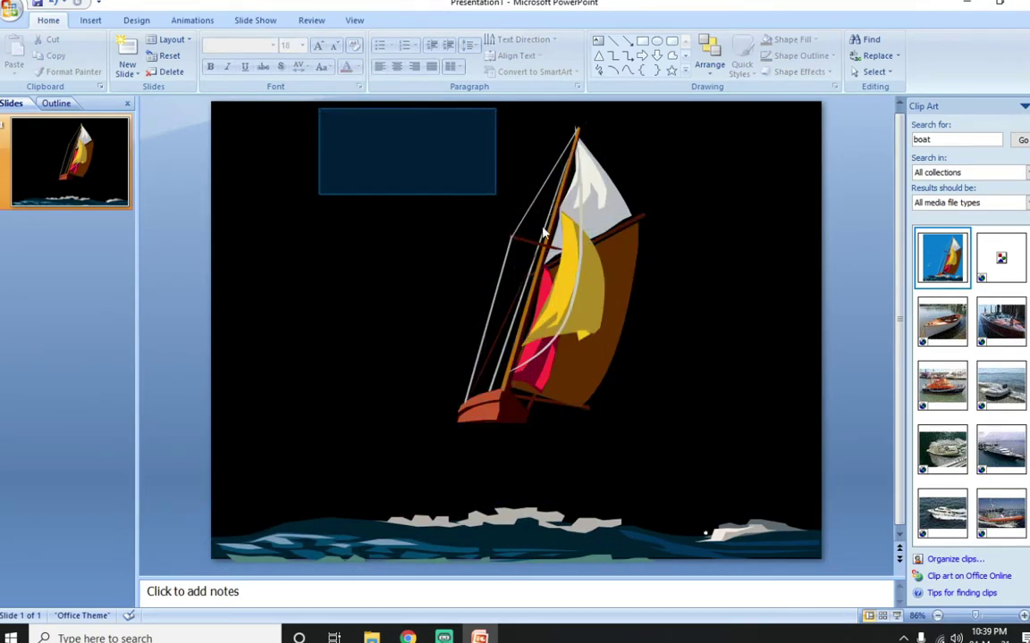
right_click(580, 288)
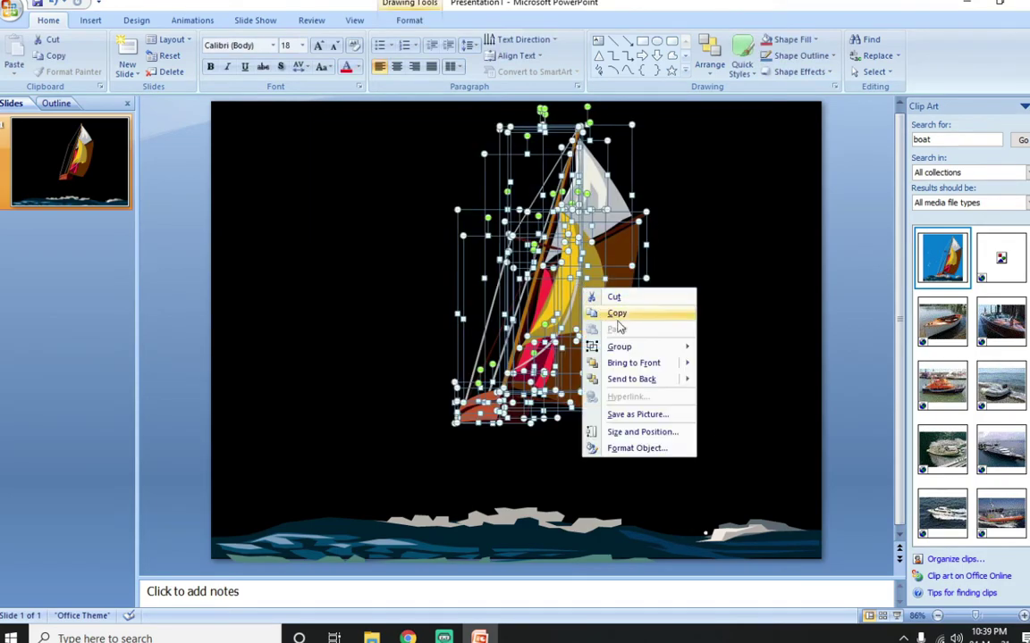
key("g")
key("Return")
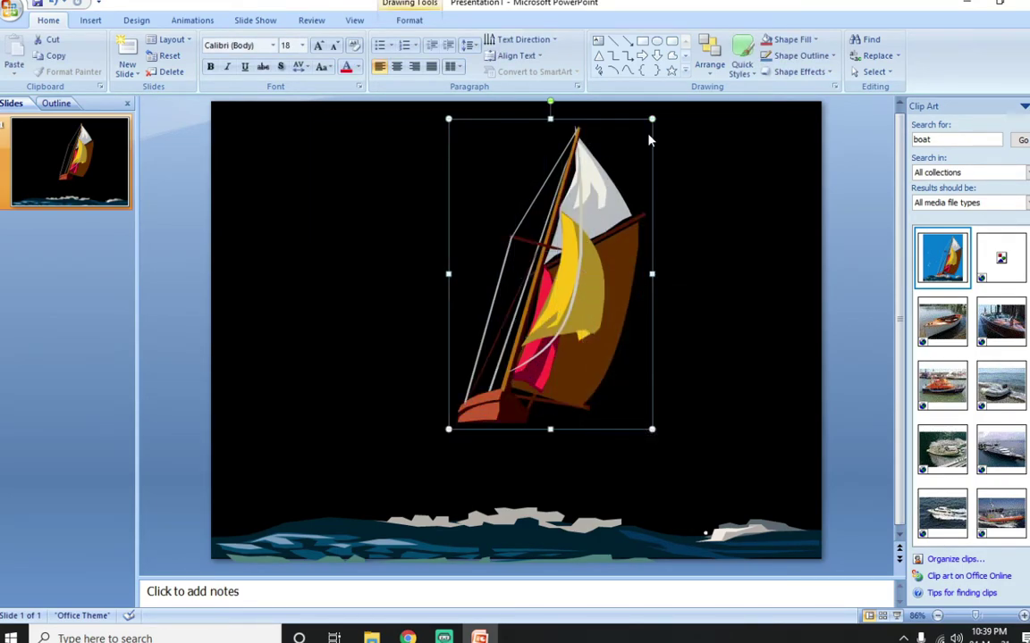
Shrink the sailboat, place it at the bottom-left on the waves, and bring it to front.
left_click_drag(652, 118, 522, 340)
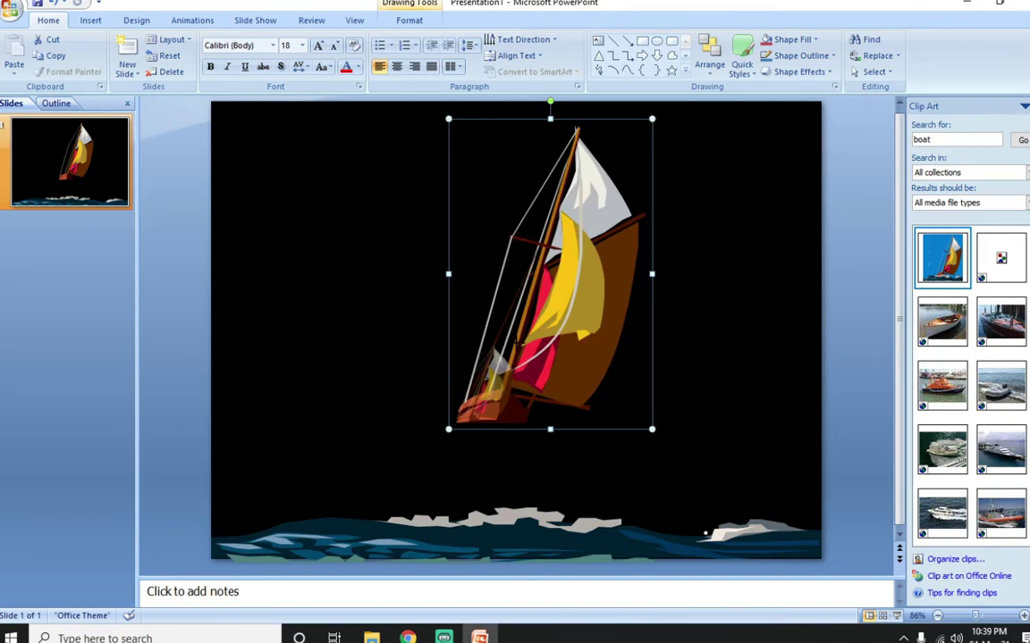
left_click_drag(496, 411, 250, 521)
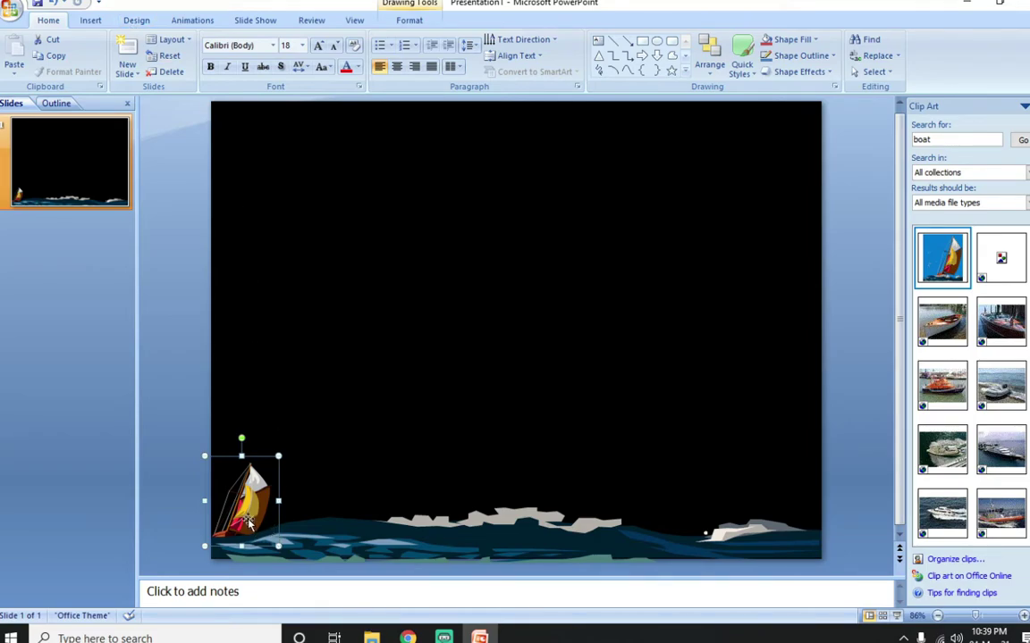
left_click_drag(242, 512, 329, 512)
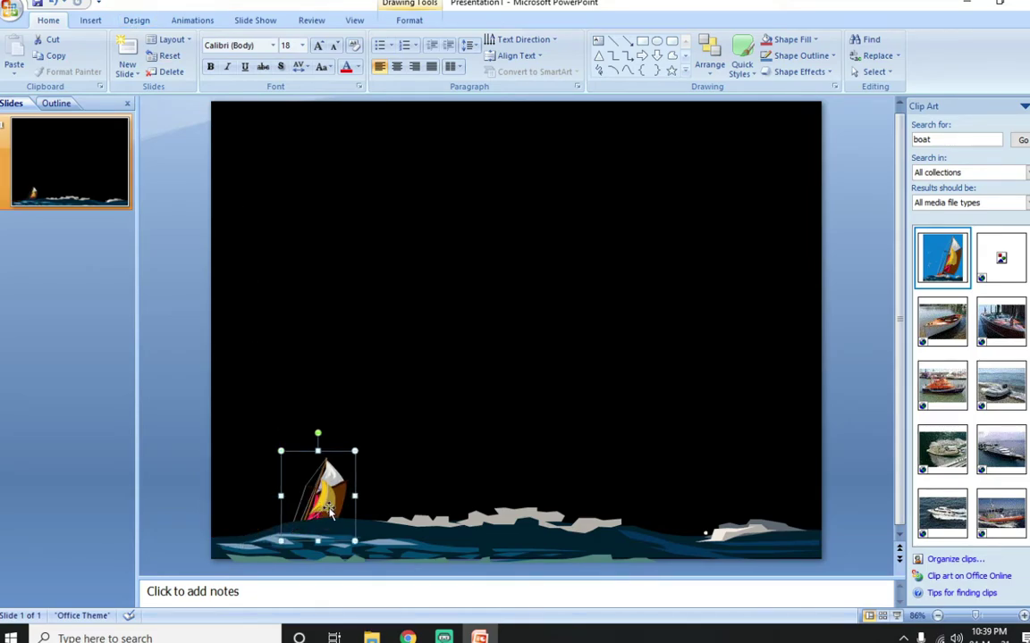
right_click(329, 507)
mouse_move(393, 414)
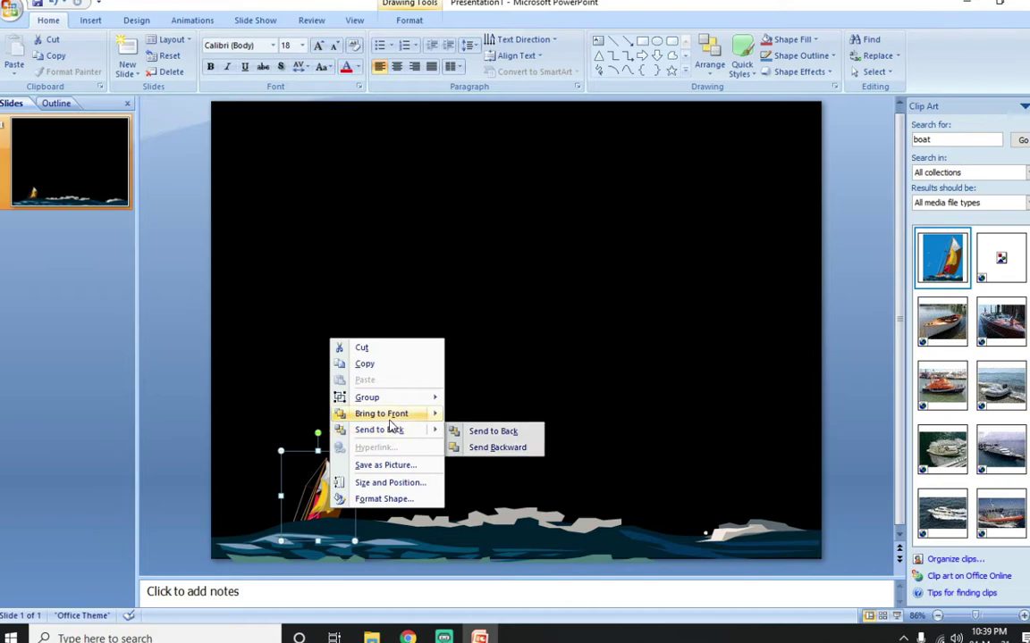
left_click(495, 415)
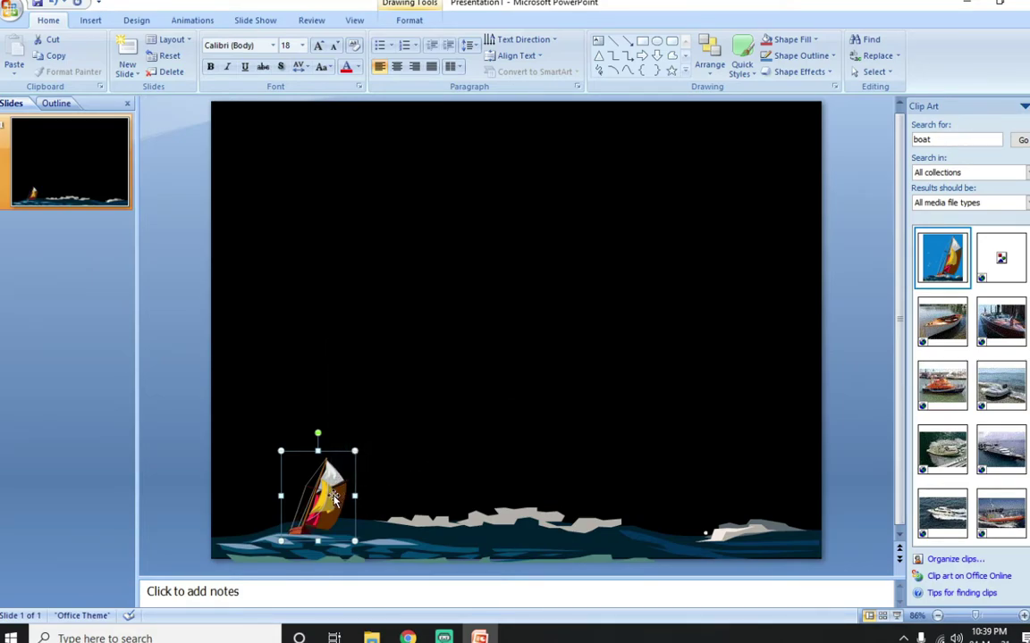
left_click_drag(327, 498, 252, 497)
left_click(341, 162)
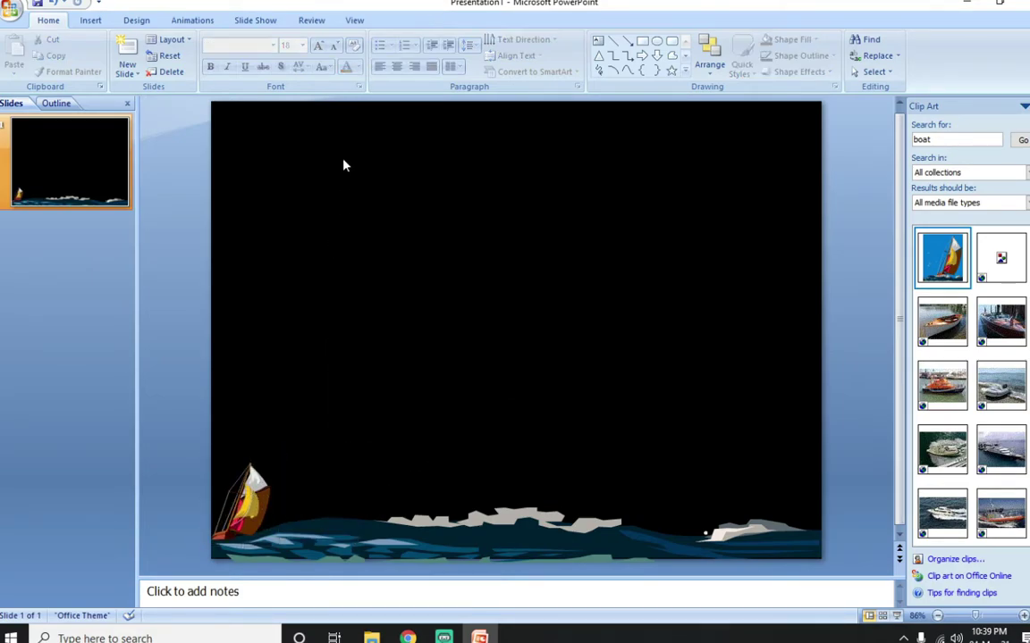
Draw an oval circle for the moon at the slide's top right.
left_click(90, 20)
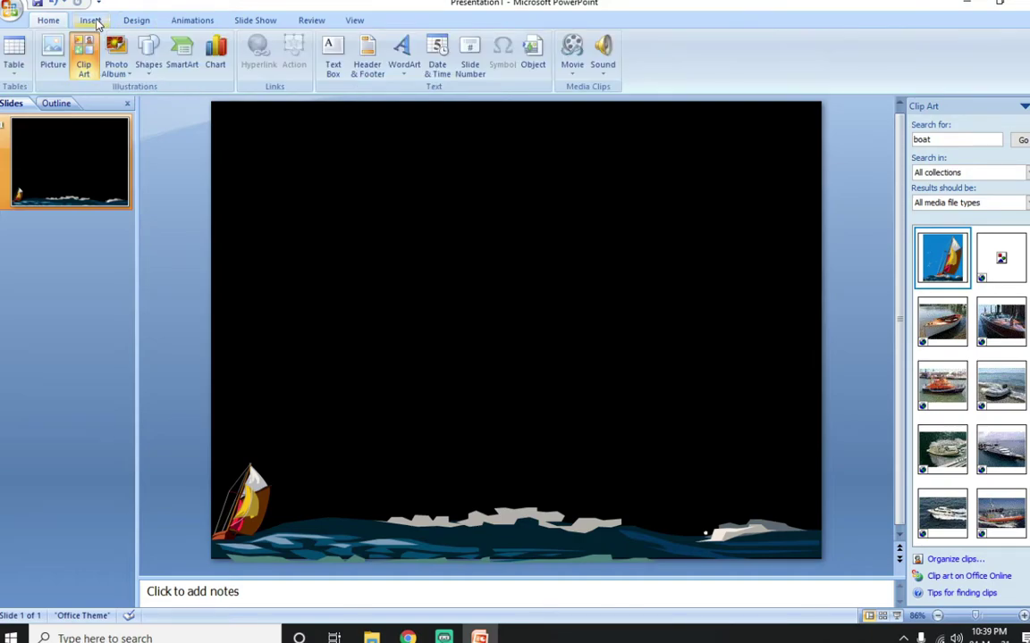
left_click(148, 62)
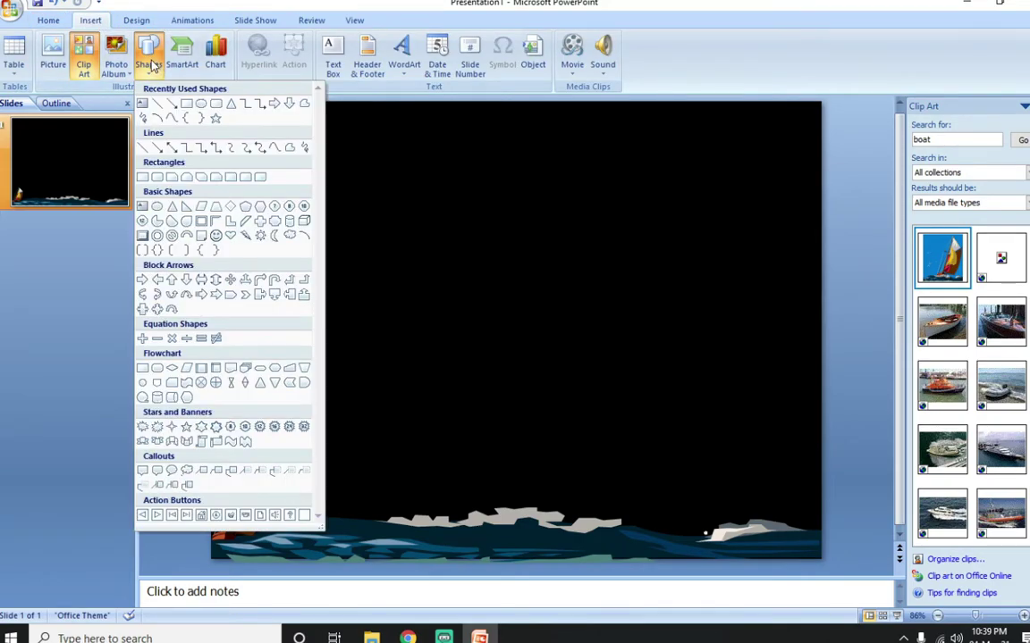
left_click(201, 104)
left_click_drag(577, 128, 710, 255)
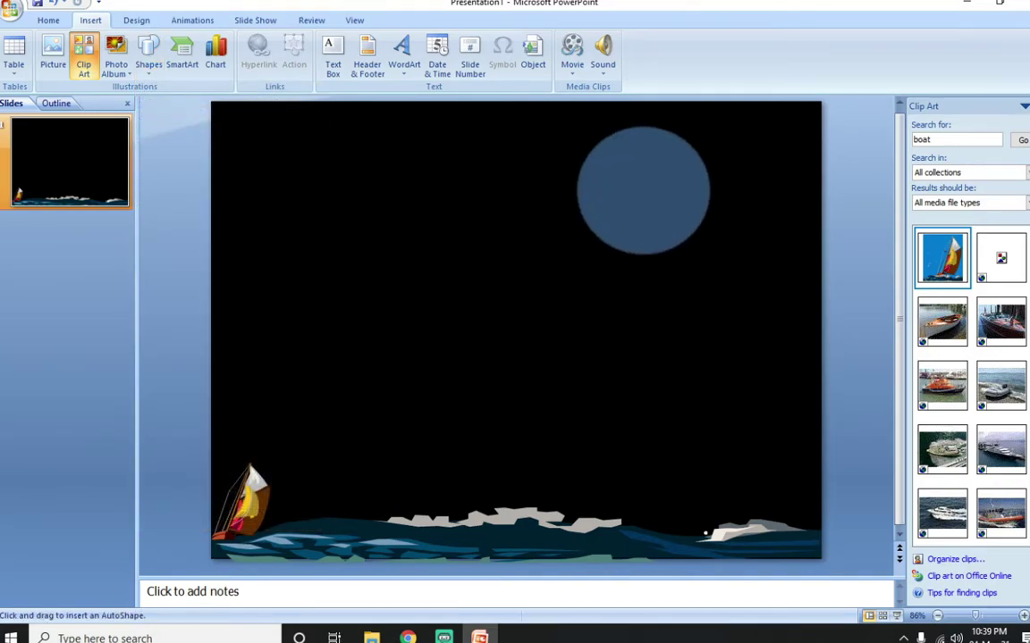
Give the moon circle a white fill and no outline.
left_click(409, 20)
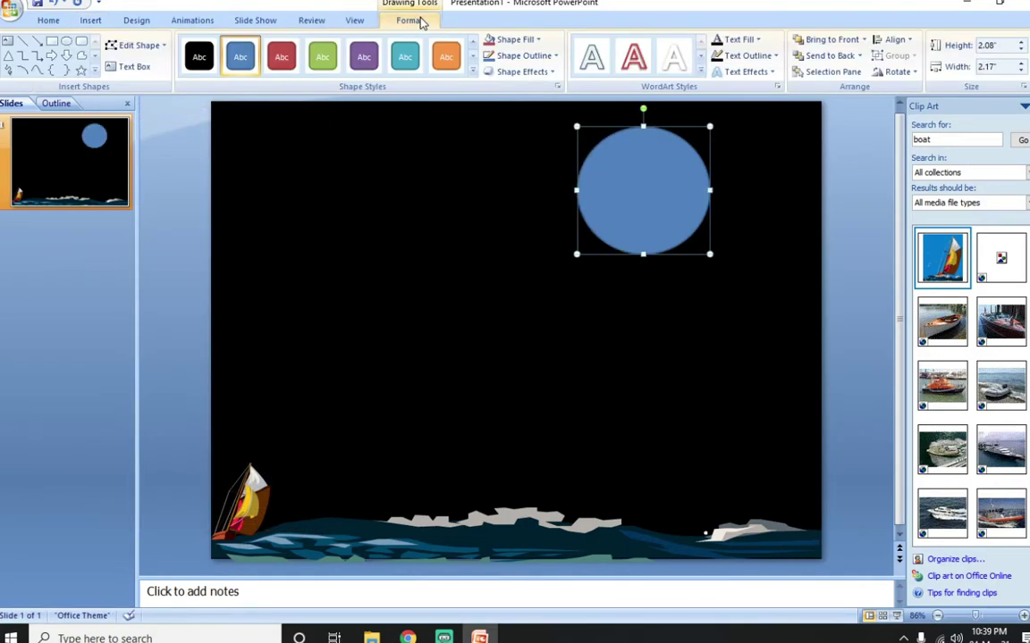
left_click(540, 39)
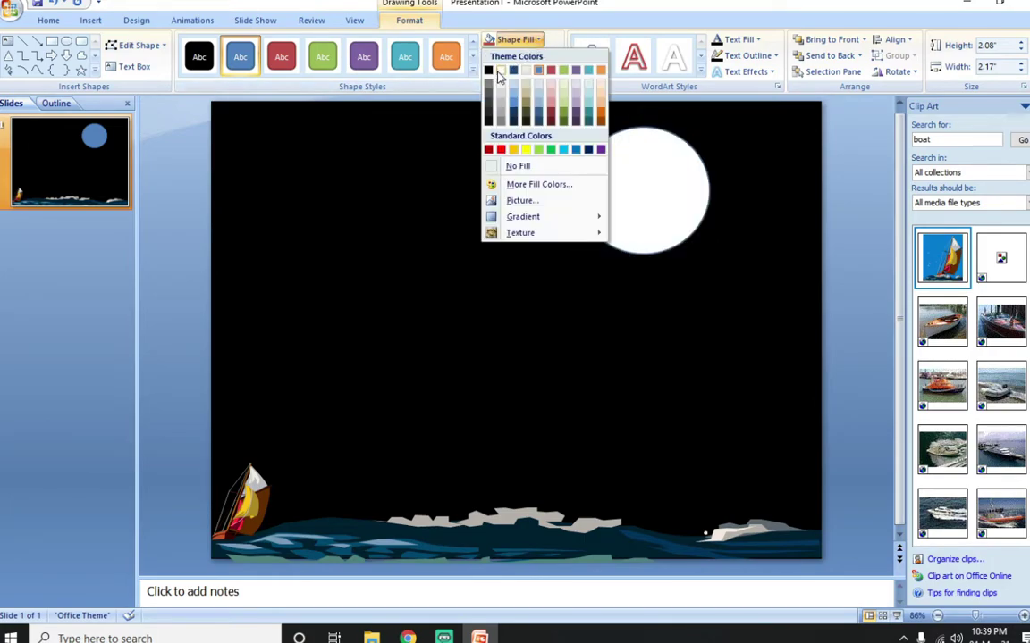
left_click(491, 69)
left_click(539, 40)
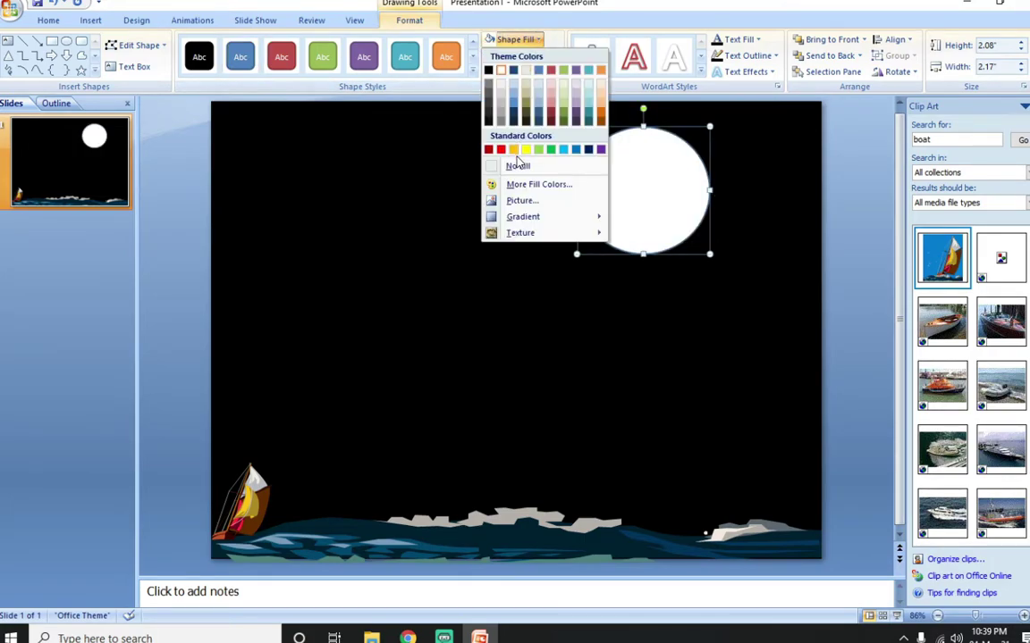
left_click(527, 40)
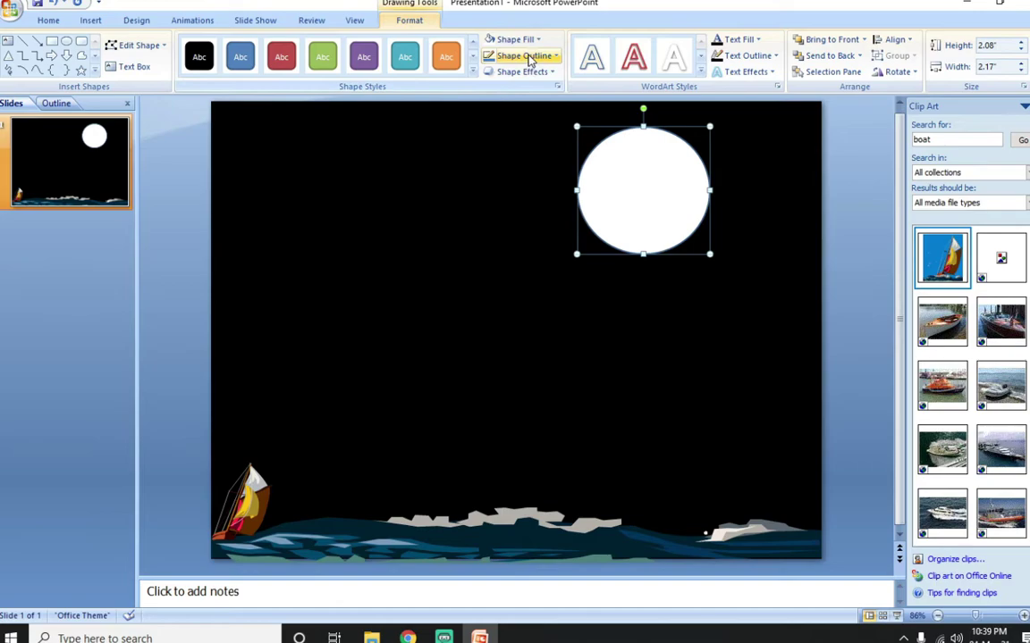
left_click(528, 57)
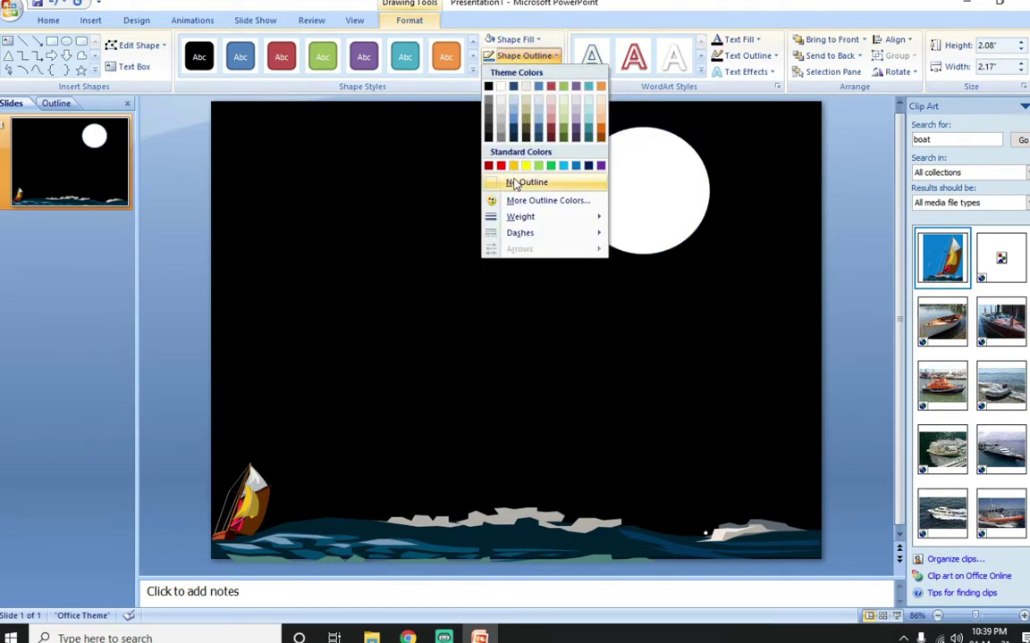
left_click(514, 182)
Apply a 3-D bevel preset to the moon and shift it slightly right and down.
left_click(548, 72)
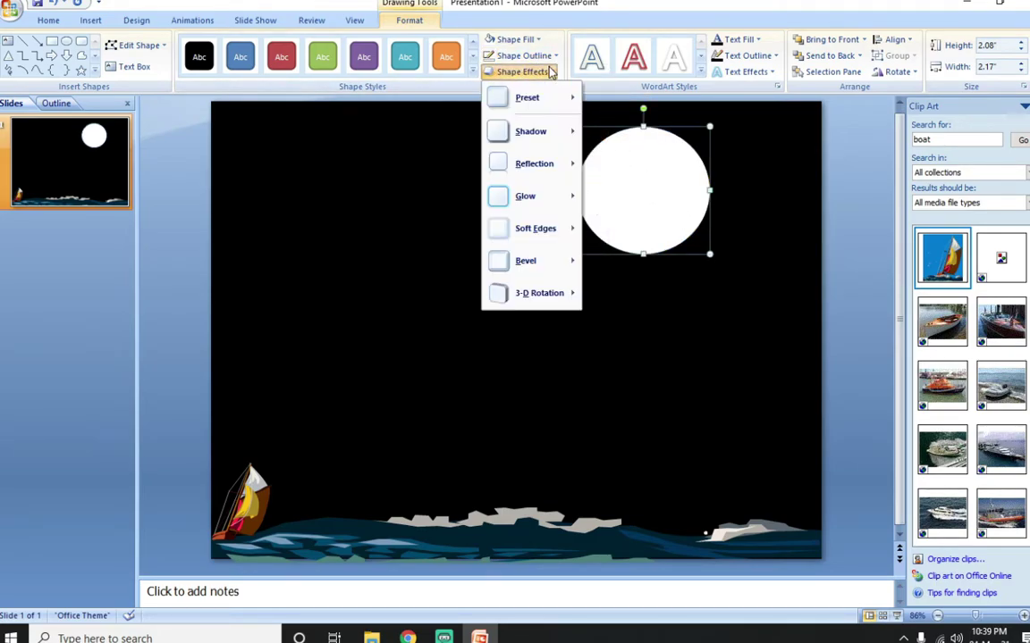
mouse_move(536, 97)
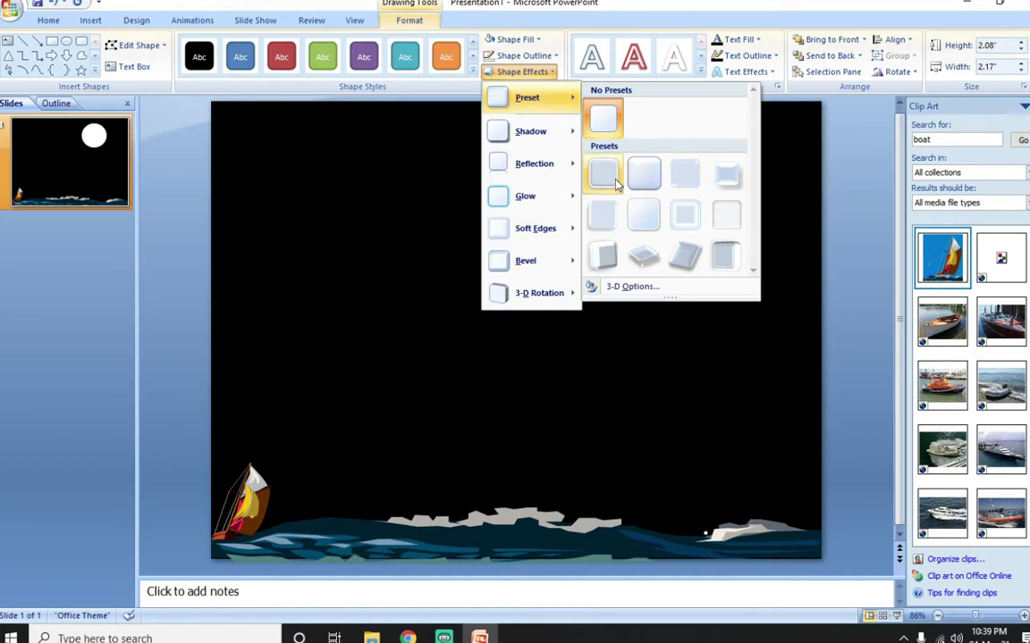
left_click(644, 172)
left_click(748, 338)
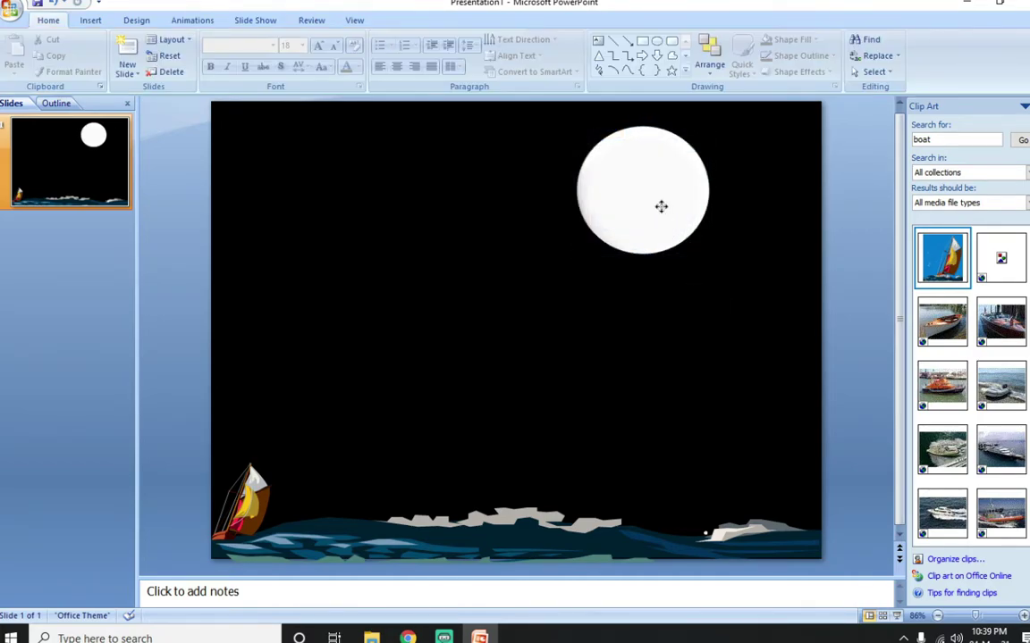
left_click(660, 206)
left_click(525, 74)
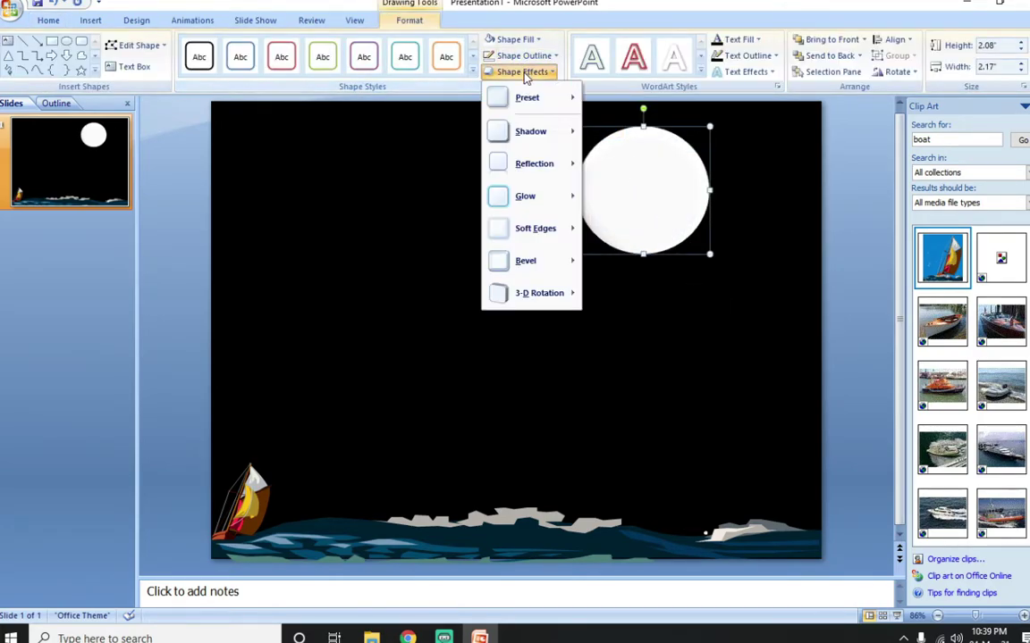
mouse_move(522, 100)
left_click(608, 187)
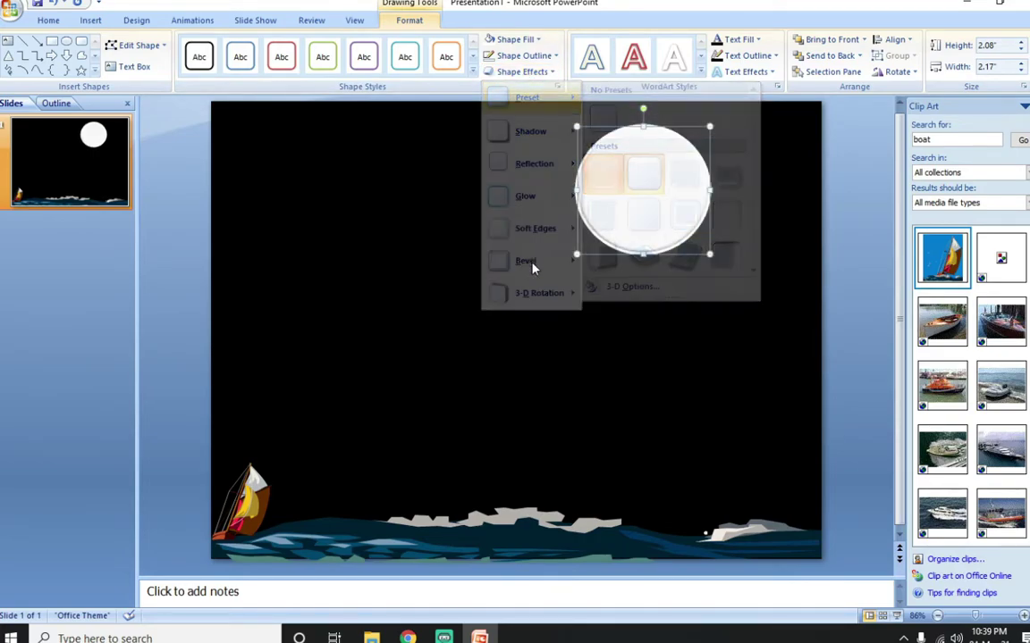
left_click(632, 292)
left_click(665, 222)
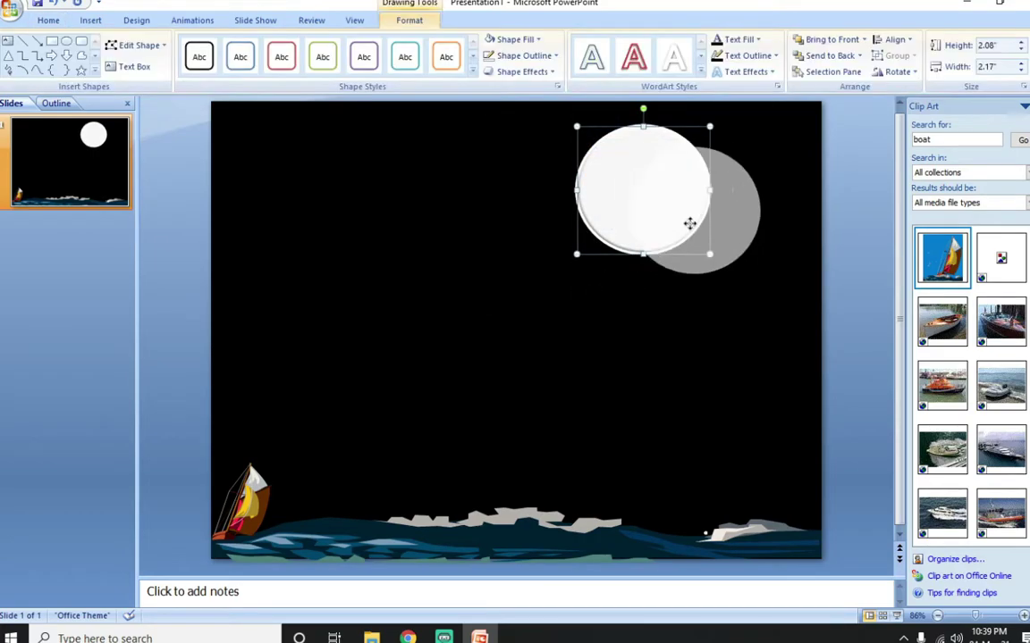
left_click_drag(666, 222, 682, 230)
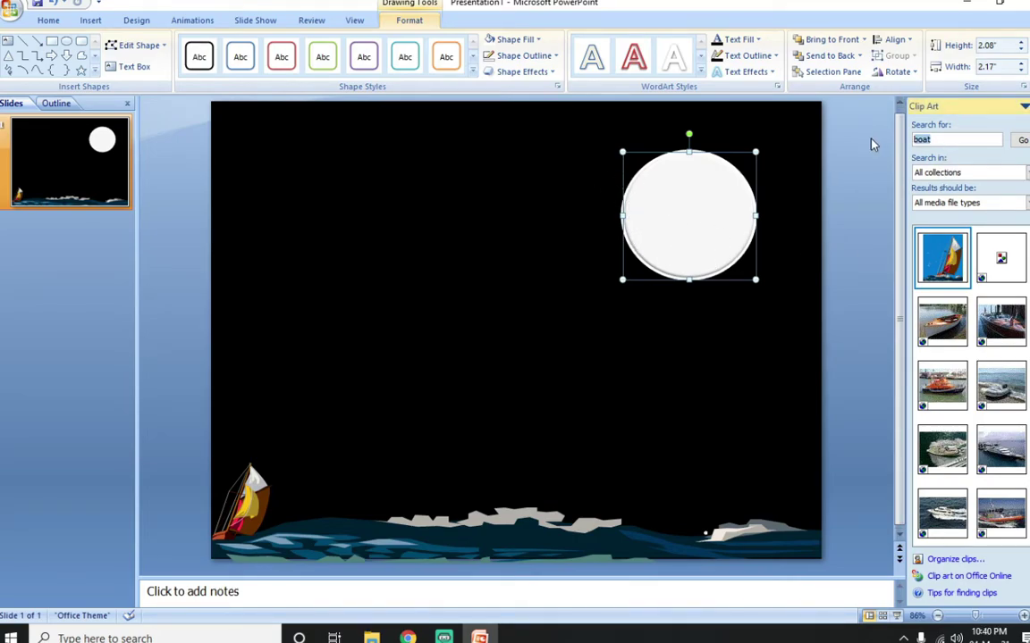
Search Clip Art for 'birds', then close the Clip Art pane.
type("birds")
key("Return")
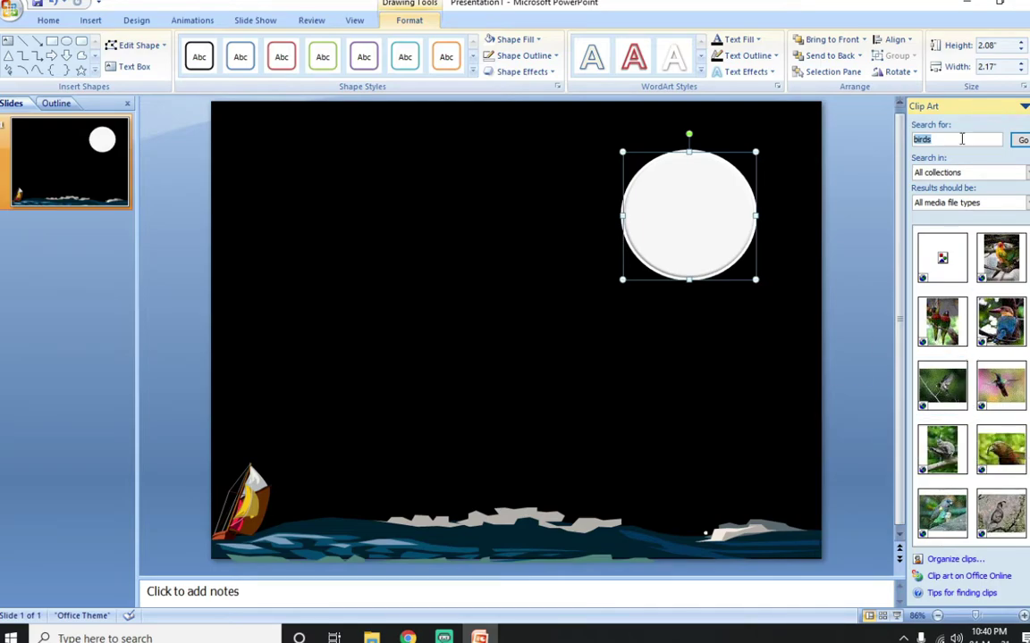
left_click(1026, 106)
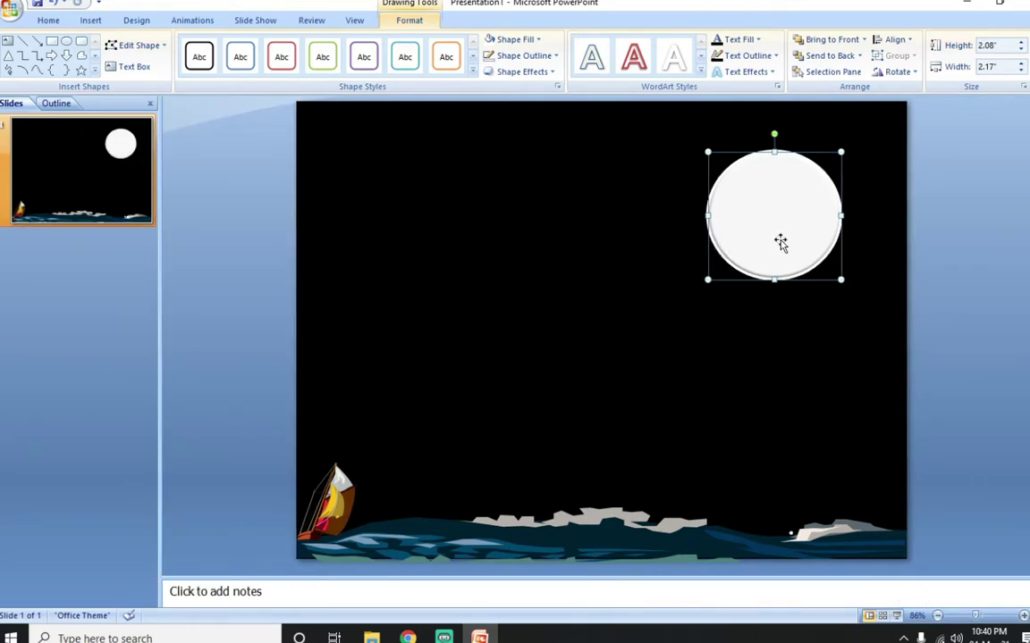
Nudge the moon slightly up and enlarge the sailboat to 1.86" × 1.42".
mouse_move(781, 239)
left_mouse_down()
mouse_move(796, 218)
mouse_move(790, 223)
left_mouse_up()
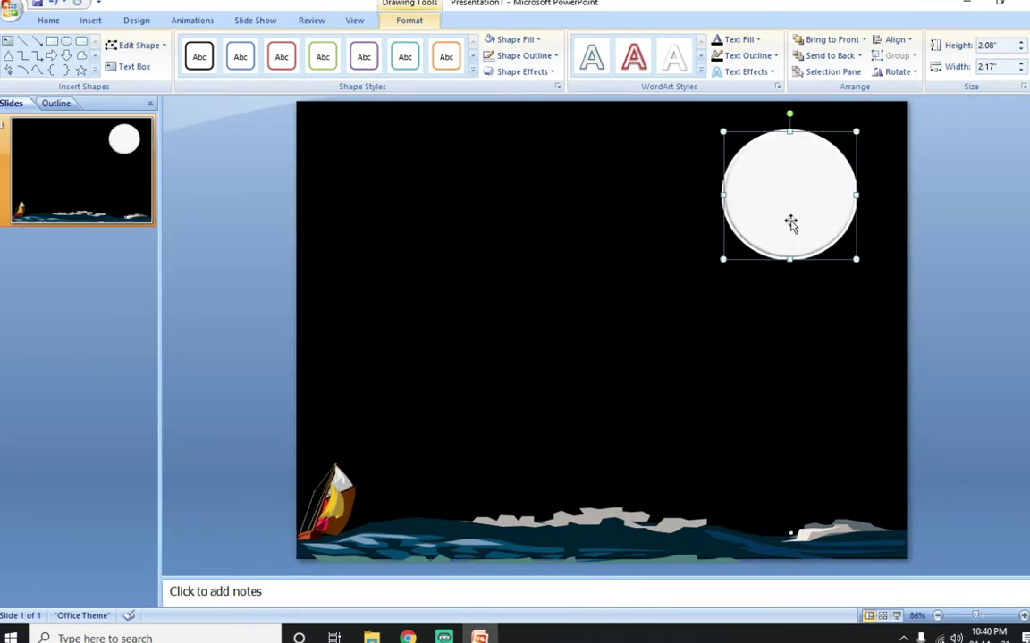
left_click(334, 506)
left_click_drag(363, 456, 389, 420)
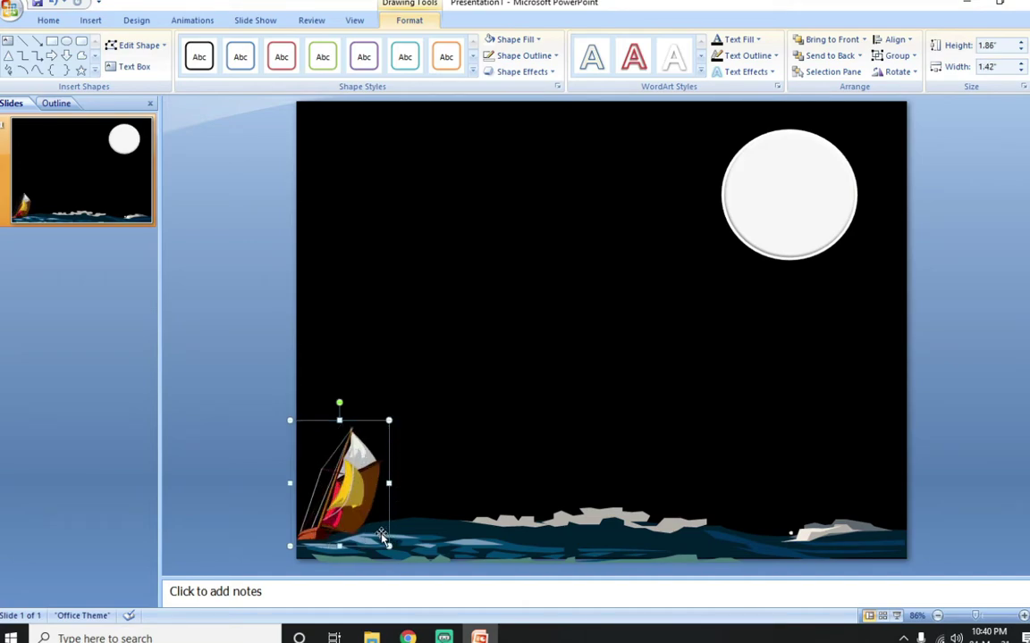
left_click(431, 341)
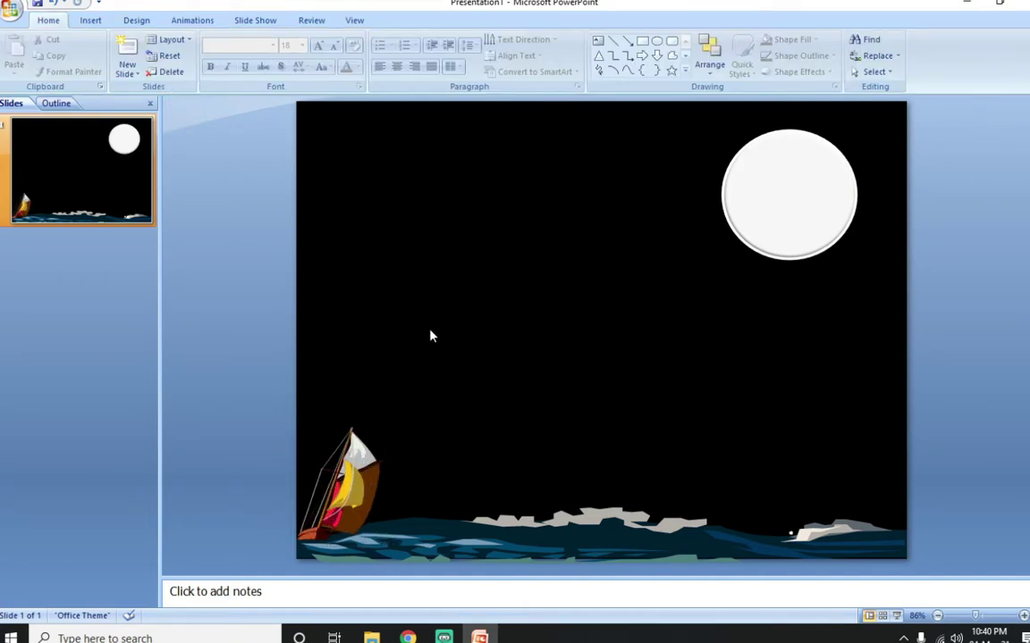
Duplicate the night scene into slides 2–4, nudging the sailboat right on each copy.
key("ctrl+d")
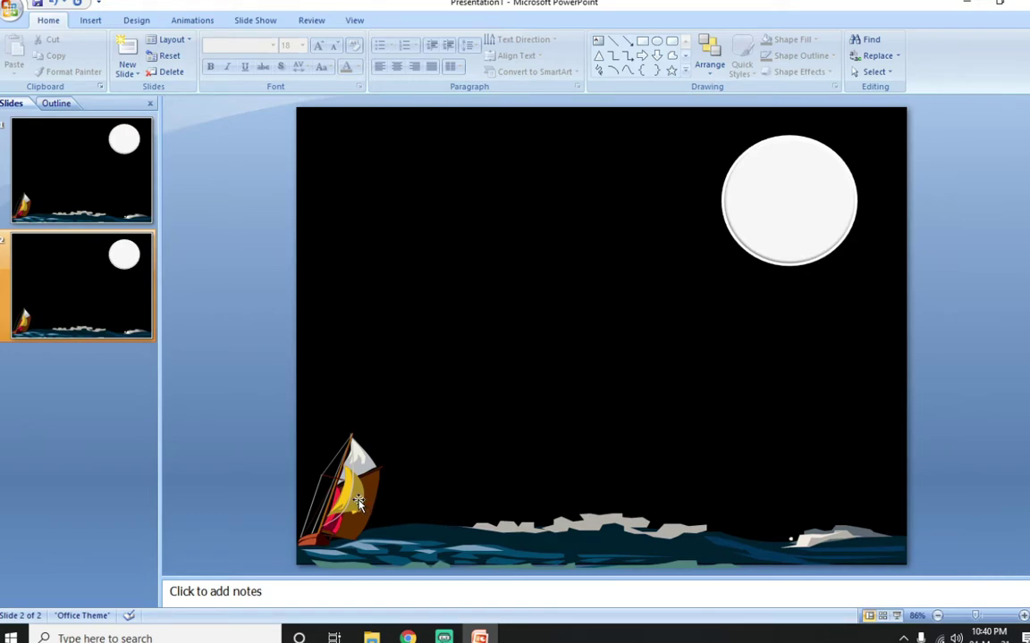
left_click(357, 505)
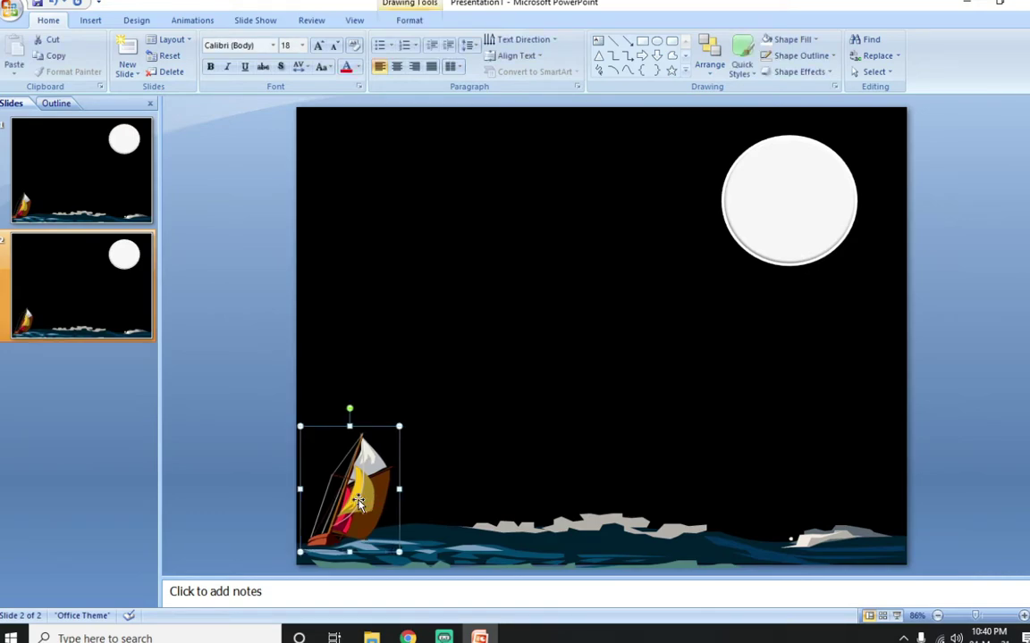
key("ctrl+d")
left_click(357, 502)
key("Right")
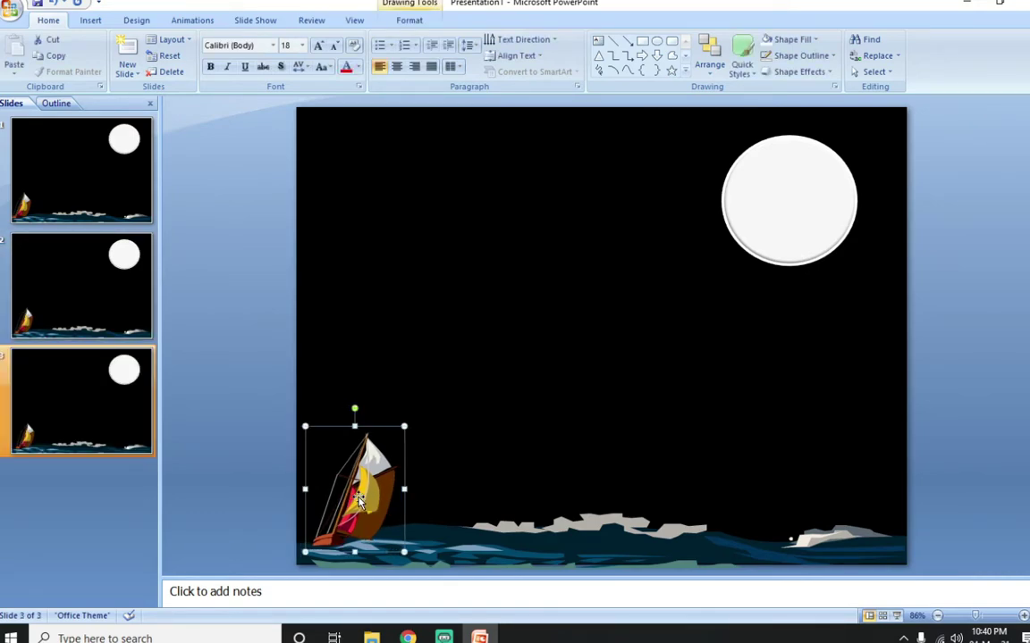
key("Right")
key("ctrl+d")
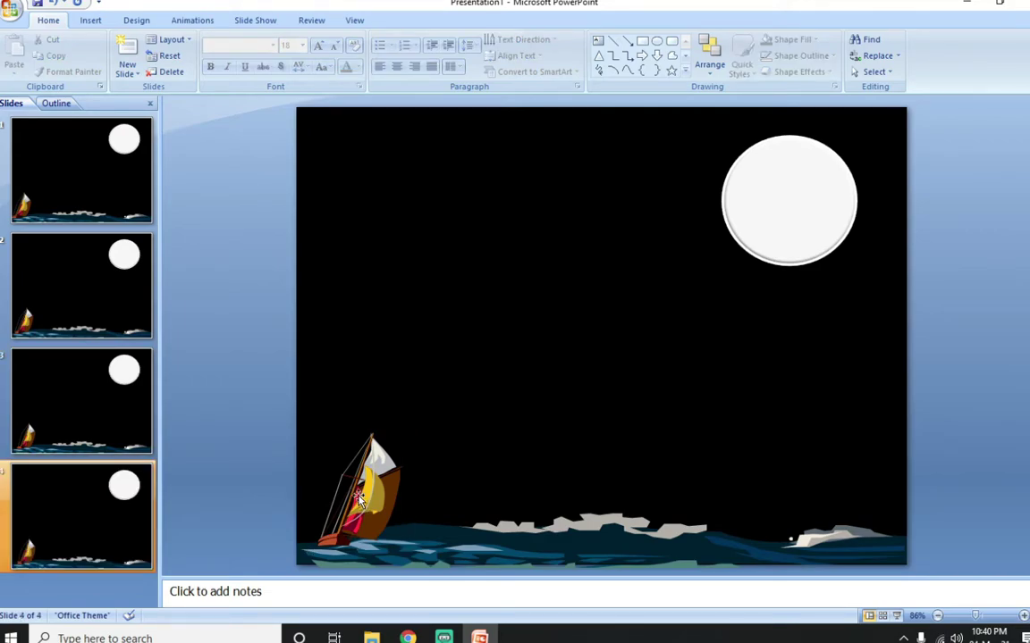
left_click(358, 500)
key("Right")
Create slides 5–7, moving the sailboat slightly right (and up) on each copy.
key("Right")
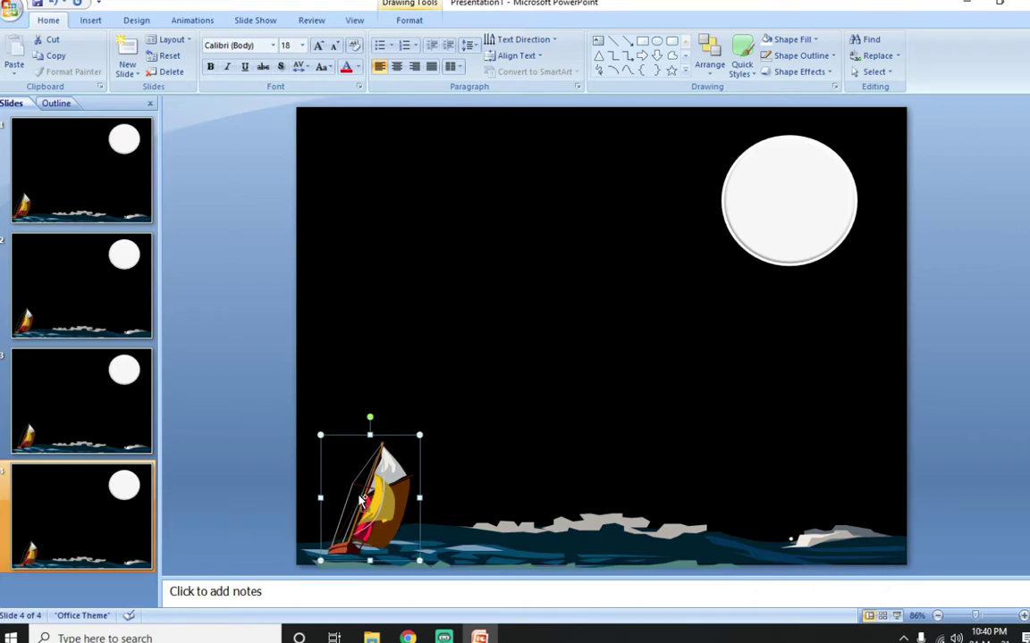
key("ctrl+d")
left_click(361, 501)
key("Right")
key("Up")
key("Up")
key("Right")
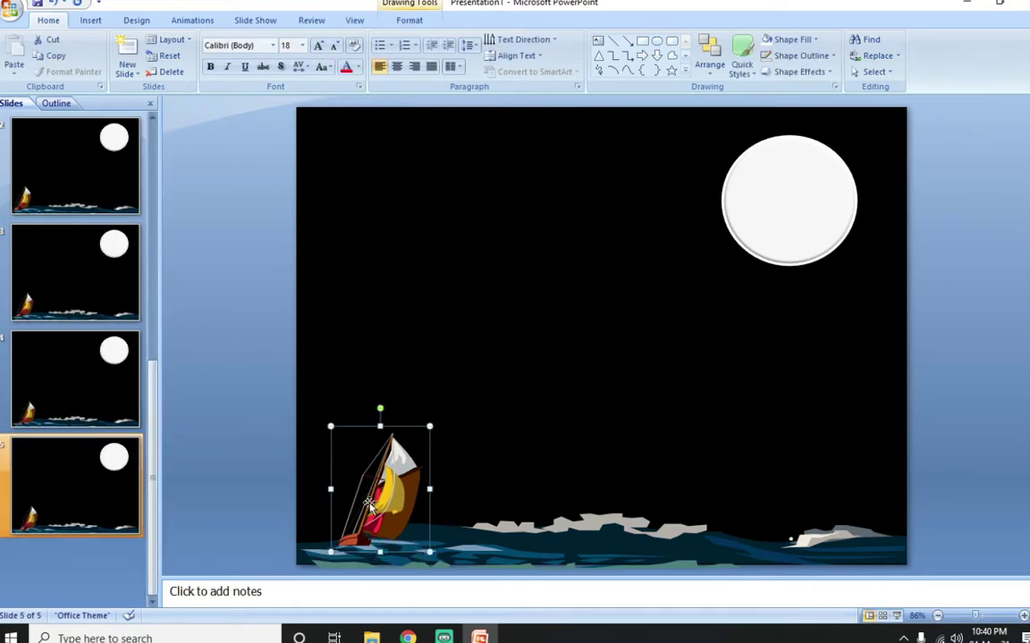
key("ctrl+d")
left_click(374, 504)
key("Right")
key("Right")
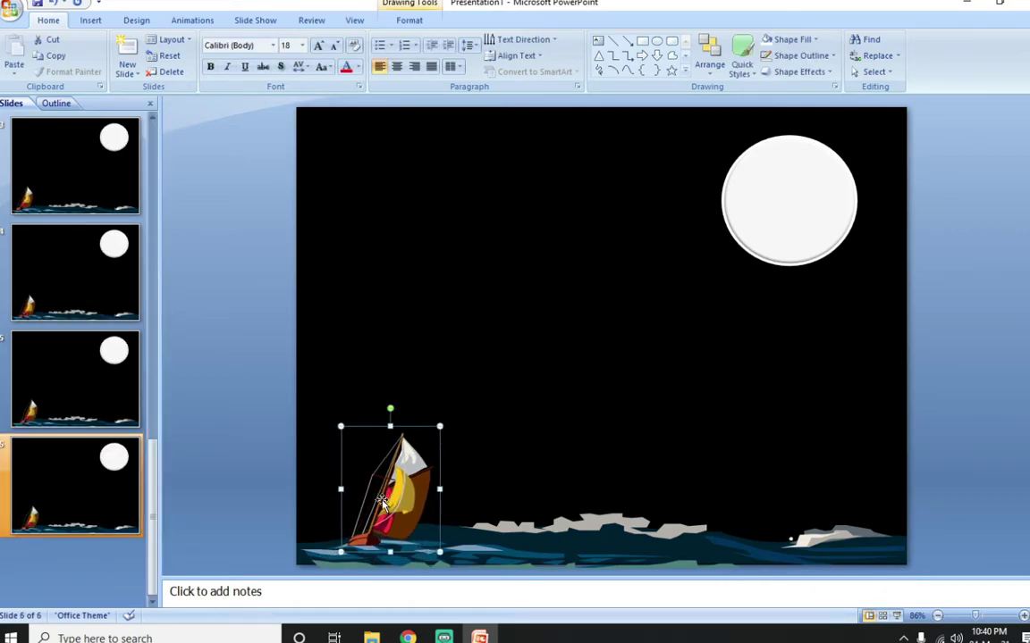
key("ctrl+d")
left_click(384, 504)
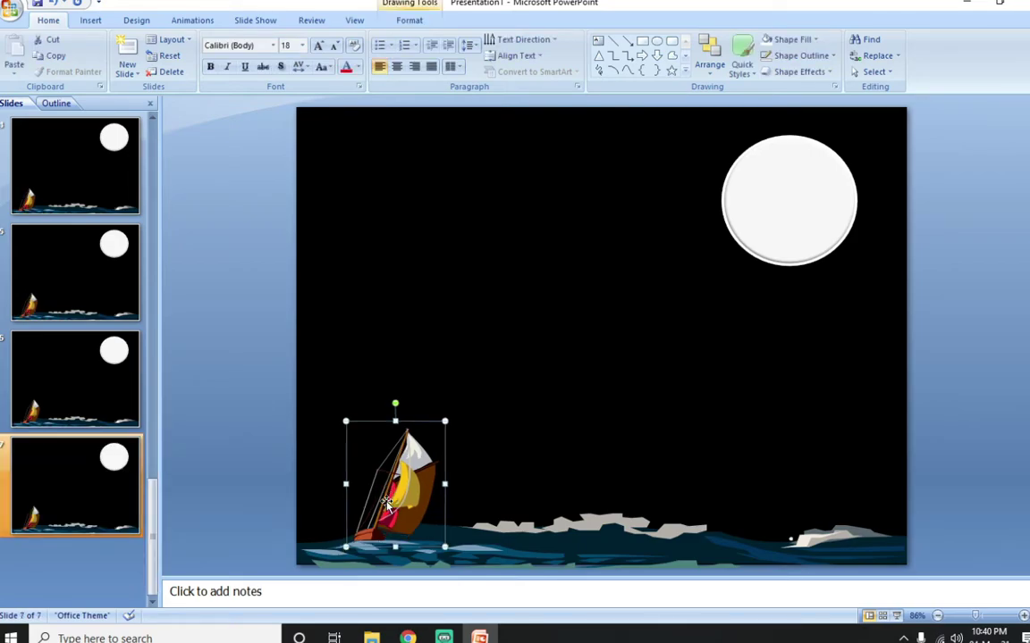
key("Right")
key("Right")
key("Up")
key("Up")
Create slides 8–10, nudging the sailboat further right each time.
key("ctrl+d")
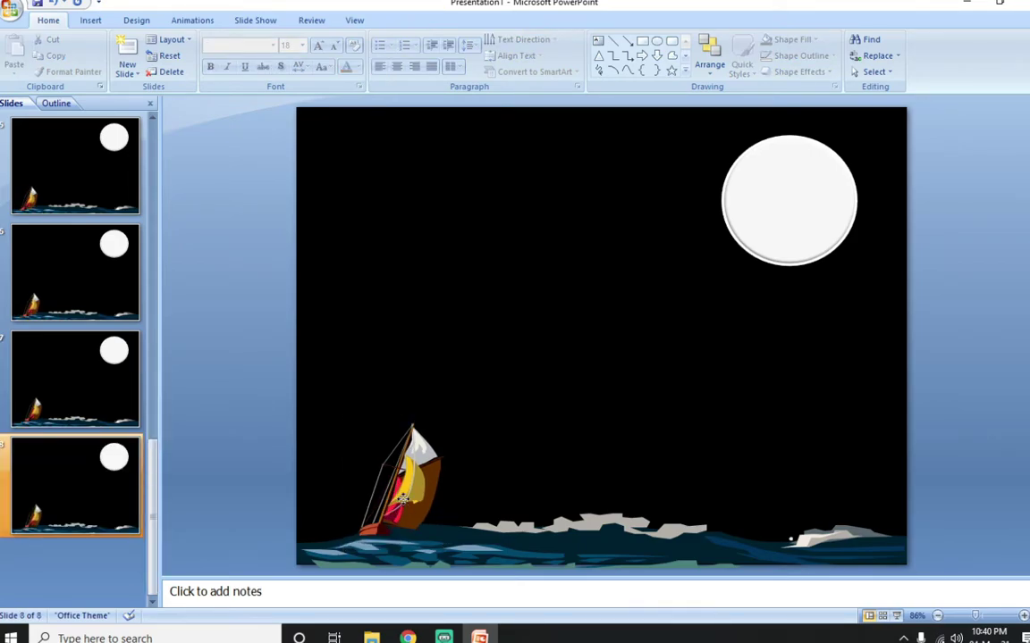
left_click(403, 499)
key("Right")
key("Right")
key("Down")
key("Down")
key("ctrl+d")
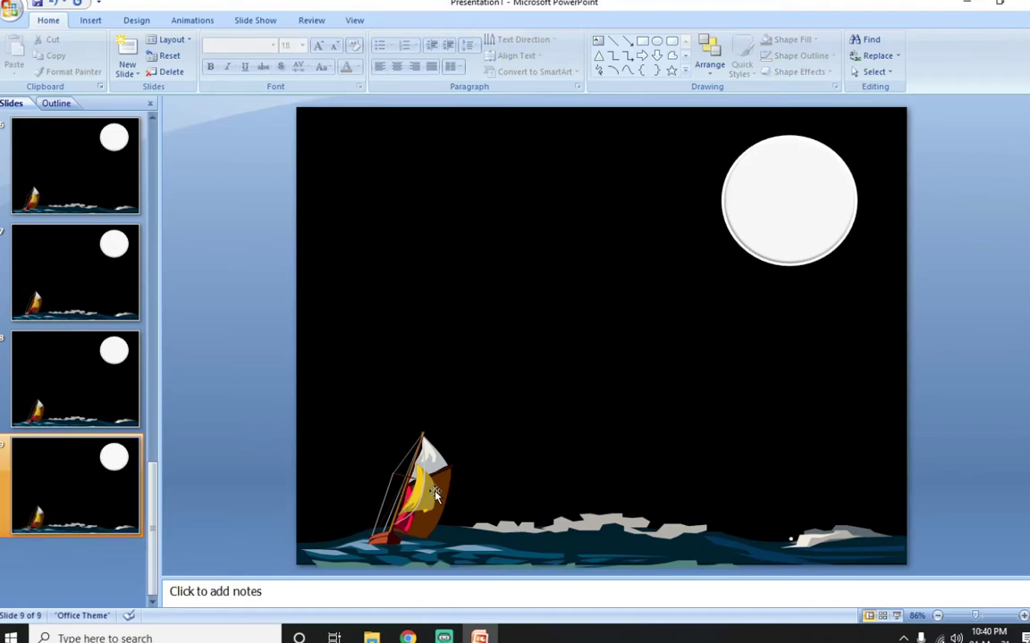
left_click(420, 496)
key("Right")
key("ctrl+d")
left_click(424, 494)
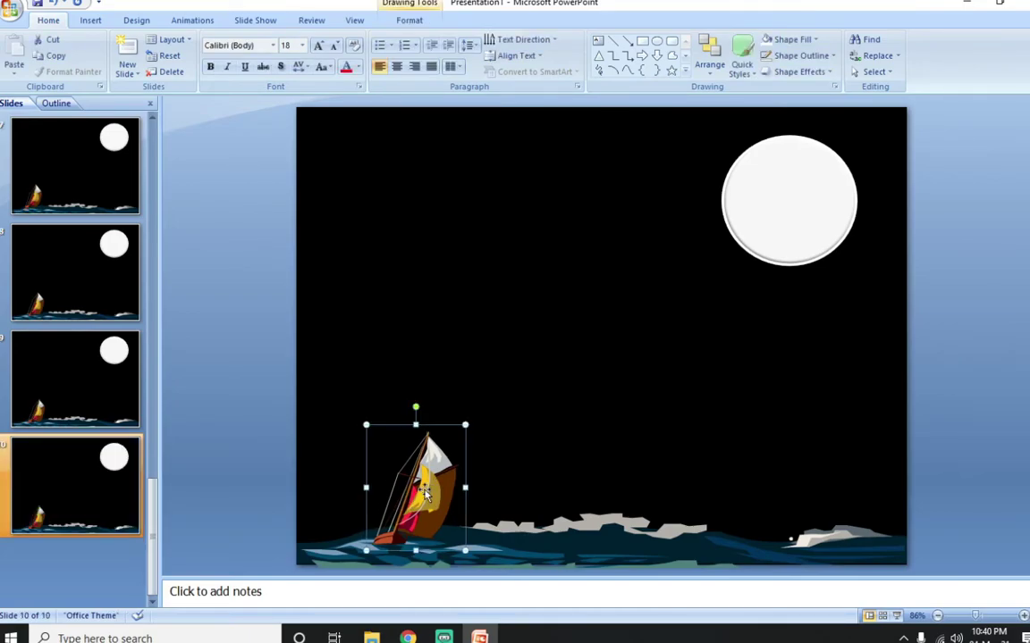
key("Right")
key("Up")
Add slide 11 and adjust the sailboat on slide 10 slightly right and up.
key("ctrl+d")
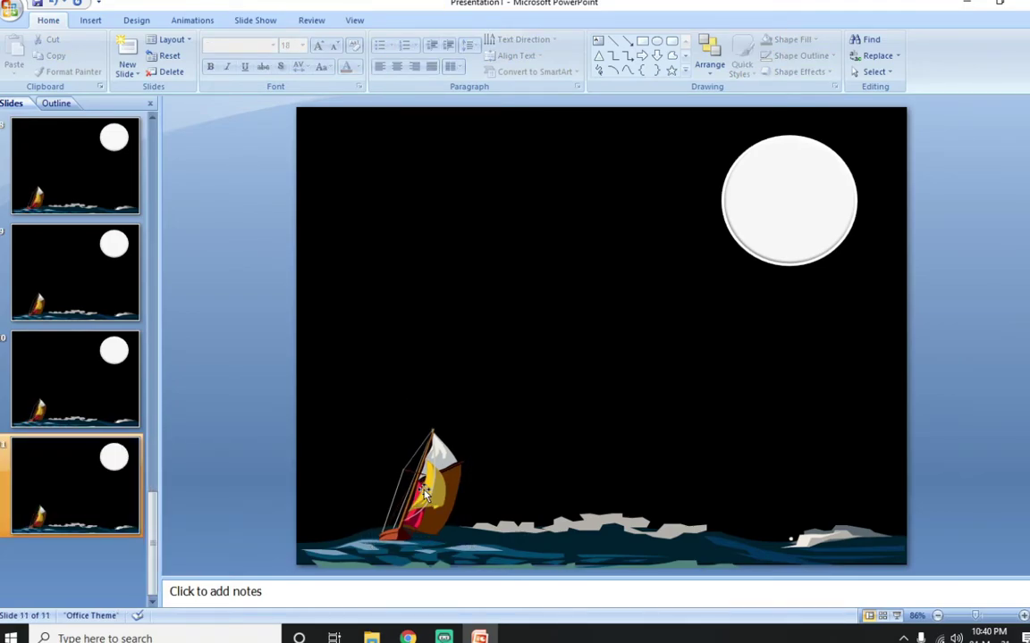
key("Up")
left_click(425, 494)
key("Right")
key("Up")
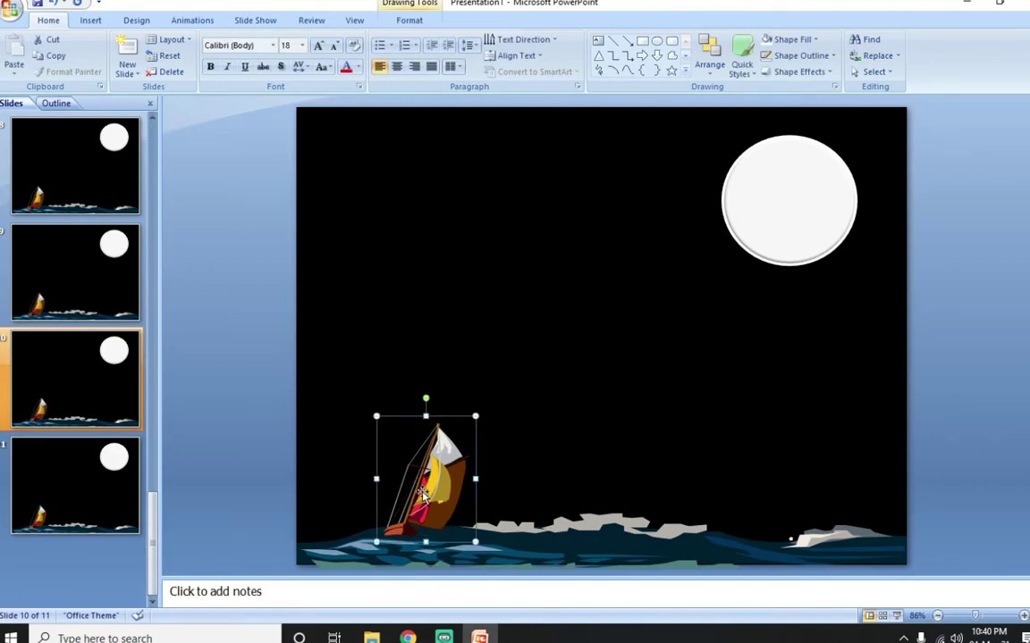
Compare boat positions across slides 9–11 and delete the extra slide.
left_click(67, 259)
left_click(78, 342)
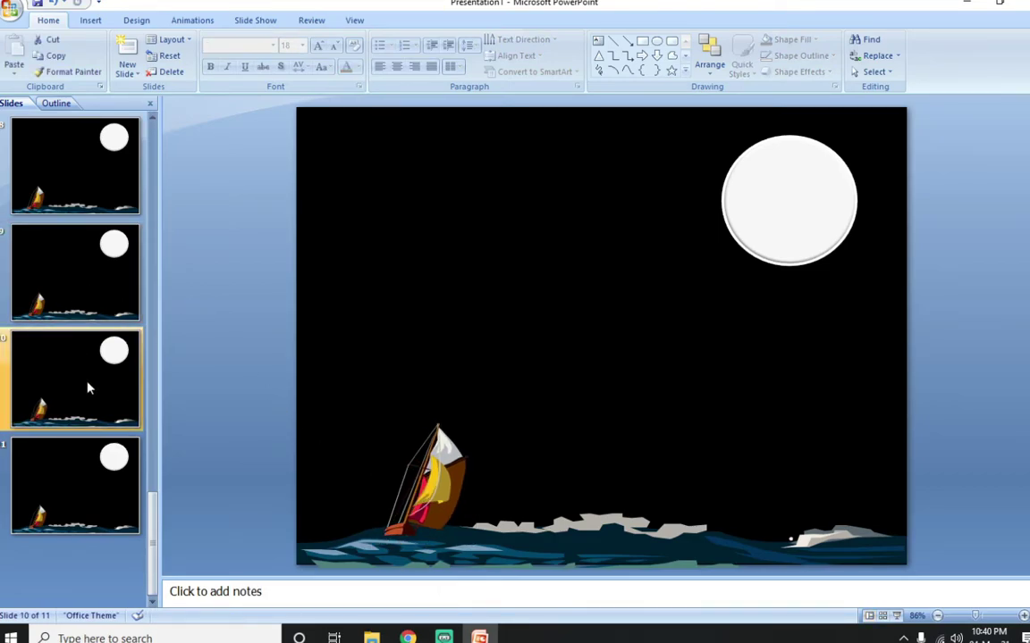
left_click(92, 298)
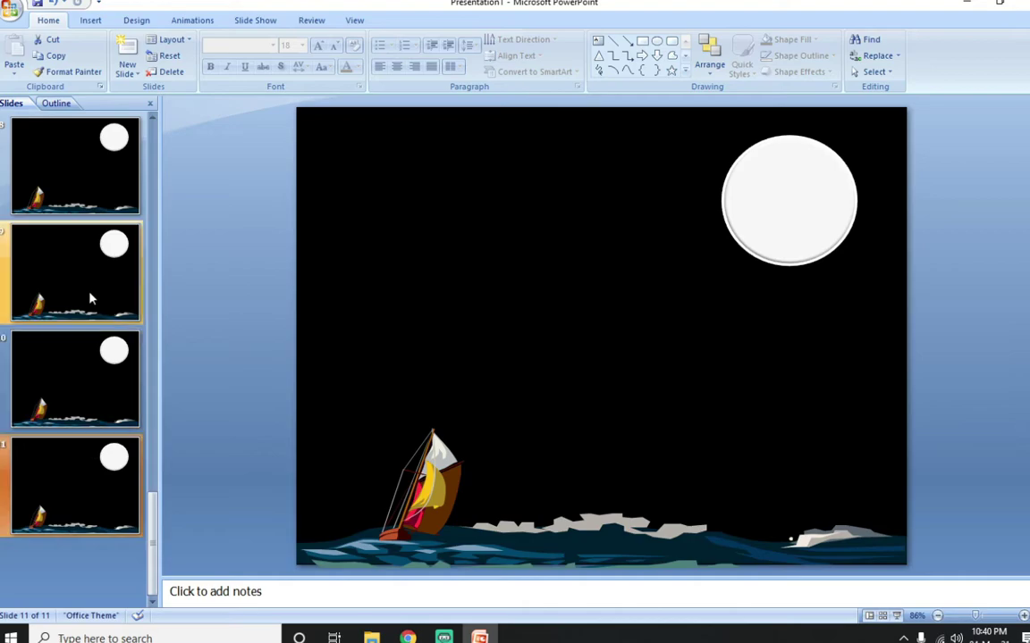
left_click(92, 349)
left_click(90, 447)
left_click(88, 402)
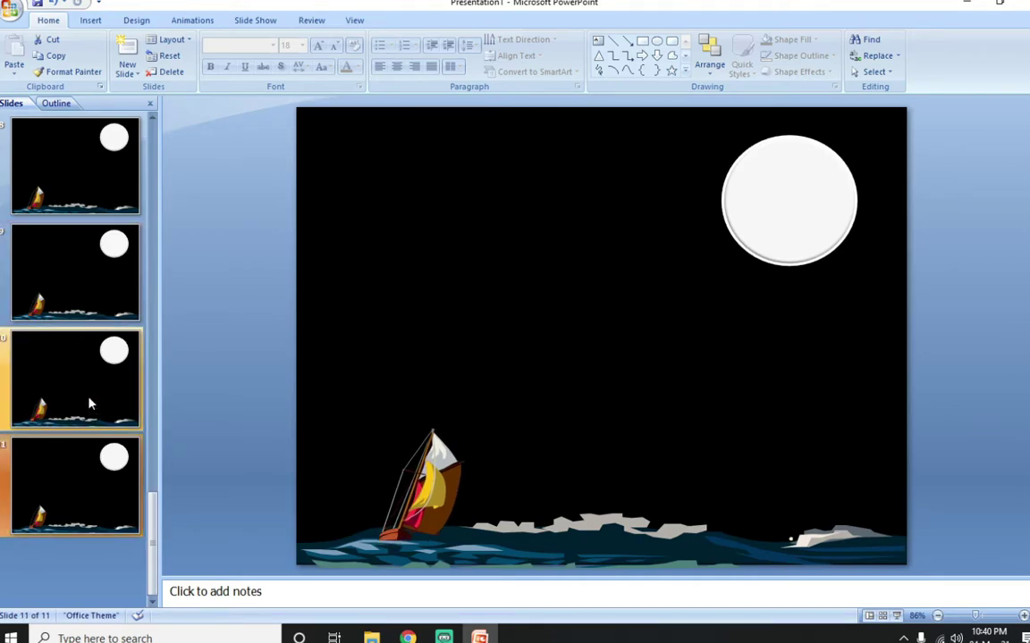
left_click(86, 474)
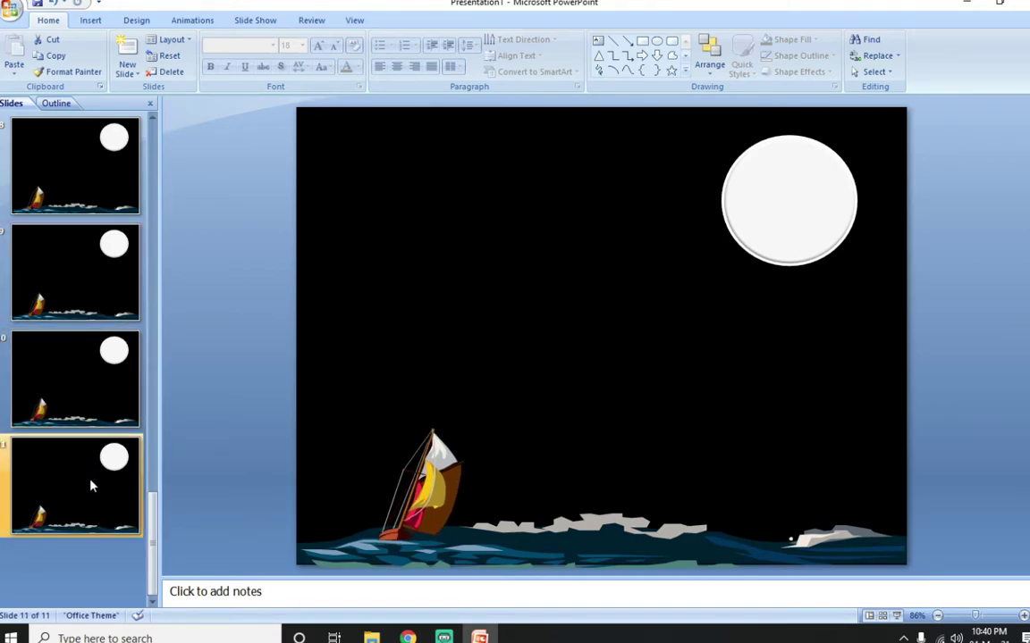
key("Delete")
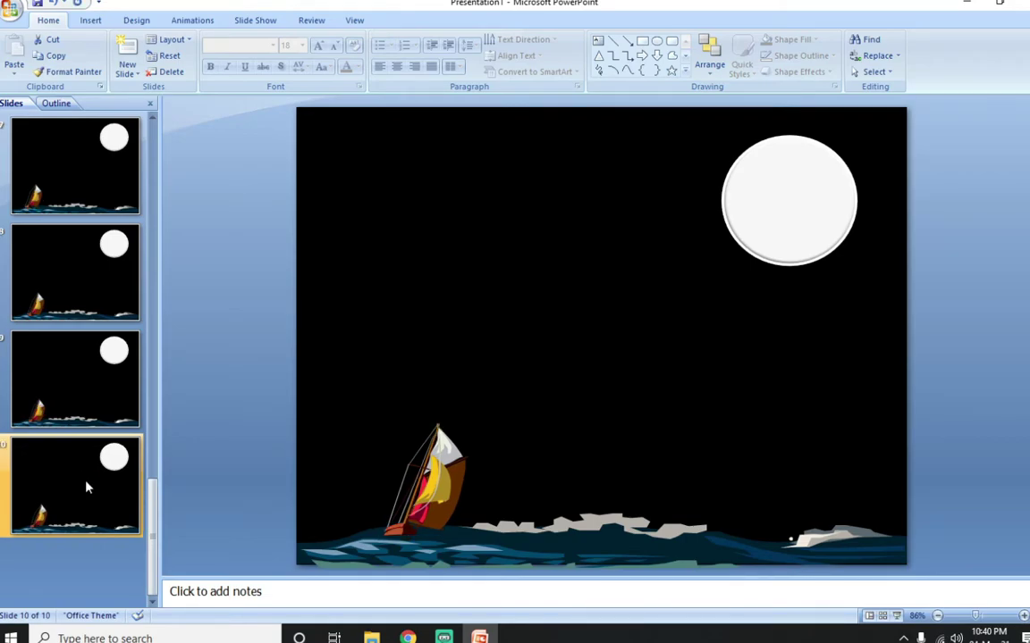
Review slides 7–10, then duplicate slide 10 and drag its sailboat slightly right.
left_click(85, 404)
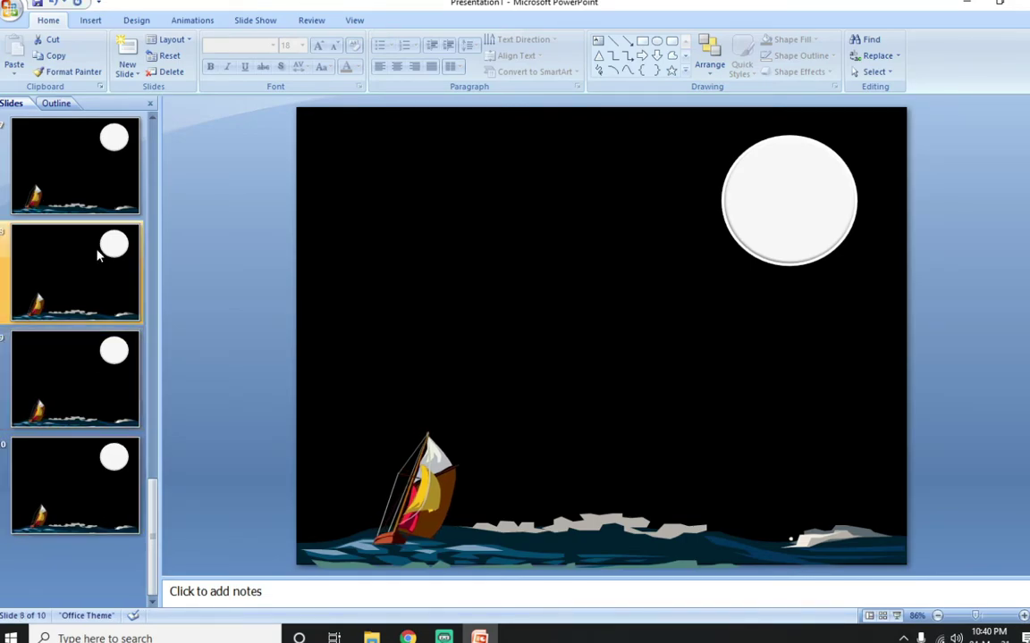
left_click(94, 145)
left_click(108, 292)
left_click(100, 372)
left_click(92, 478)
key("ctrl+d")
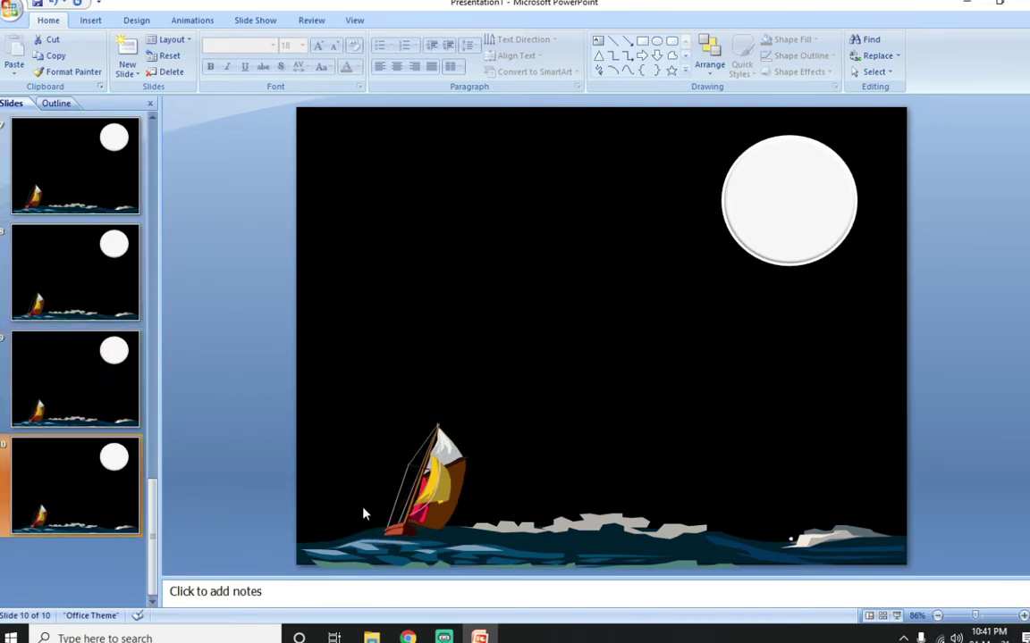
left_click(437, 503)
left_click_drag(438, 503, 451, 510)
Add three more slide copies, nudging the sailboat right and up on each.
key("ctrl+d")
left_click(441, 502)
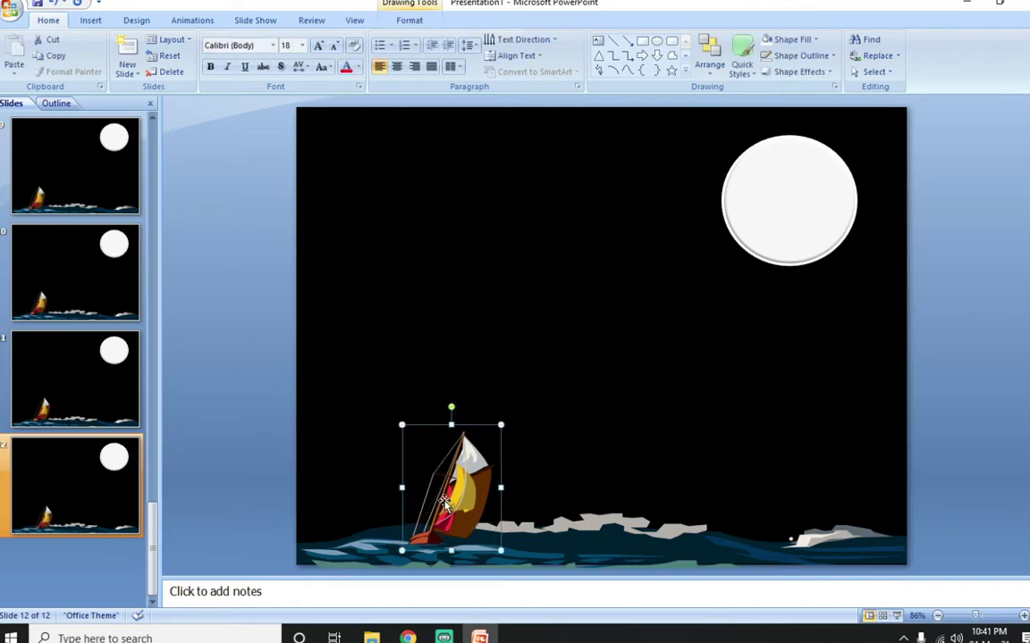
key("ctrl+d")
left_click(449, 505)
key("Right")
key("Right")
key("Up")
key("Up")
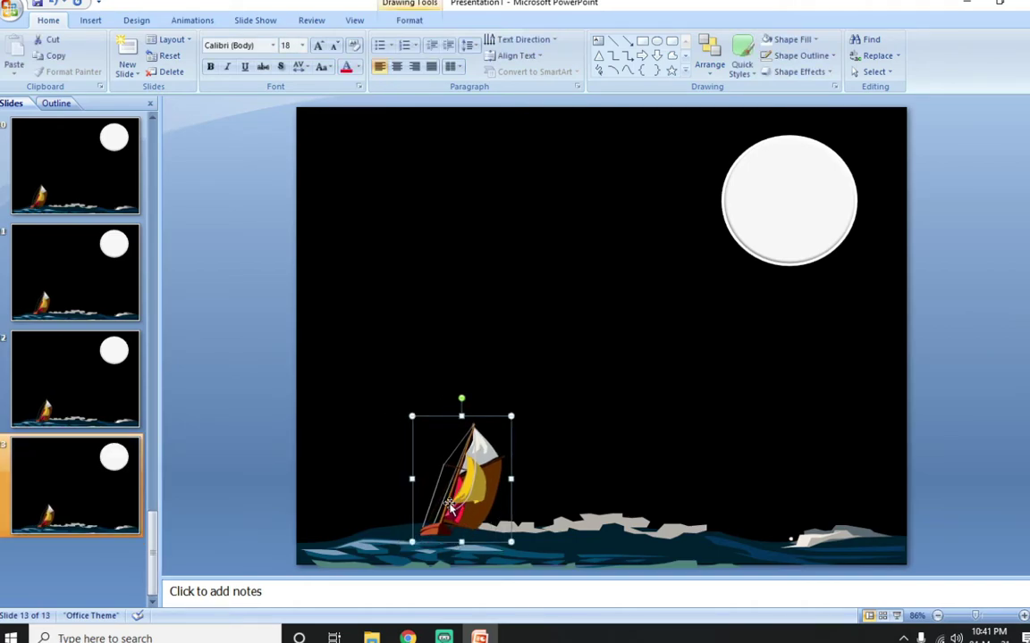
key("ctrl+d")
left_click(450, 506)
key("Right")
key("Right")
key("Up")
key("Up")
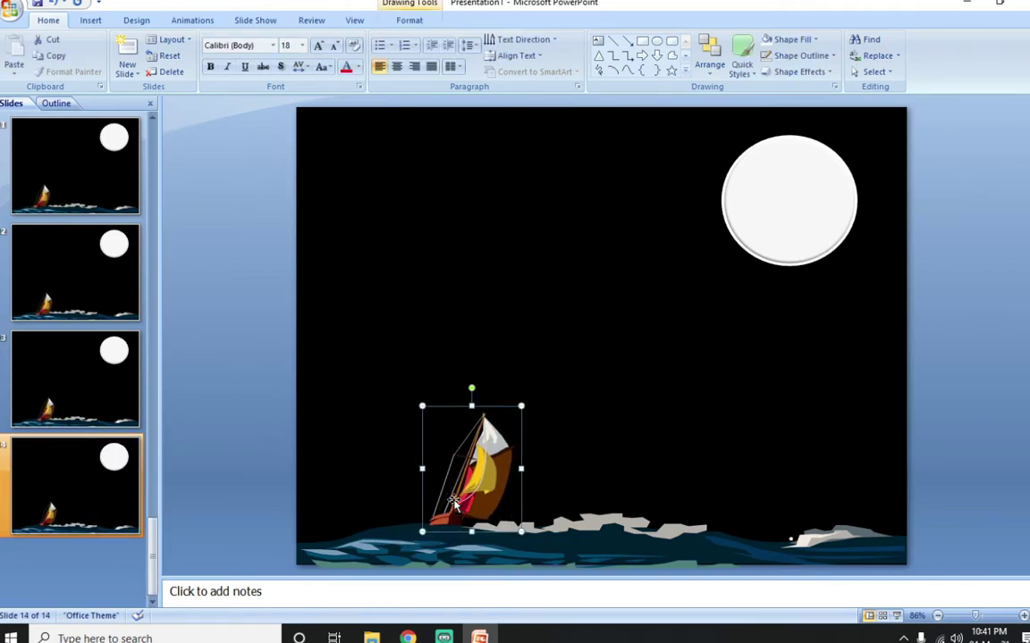
Add three further copies, moving the sailboat a little right each time.
key("ctrl+d")
left_click(458, 503)
key("Right")
key("Right")
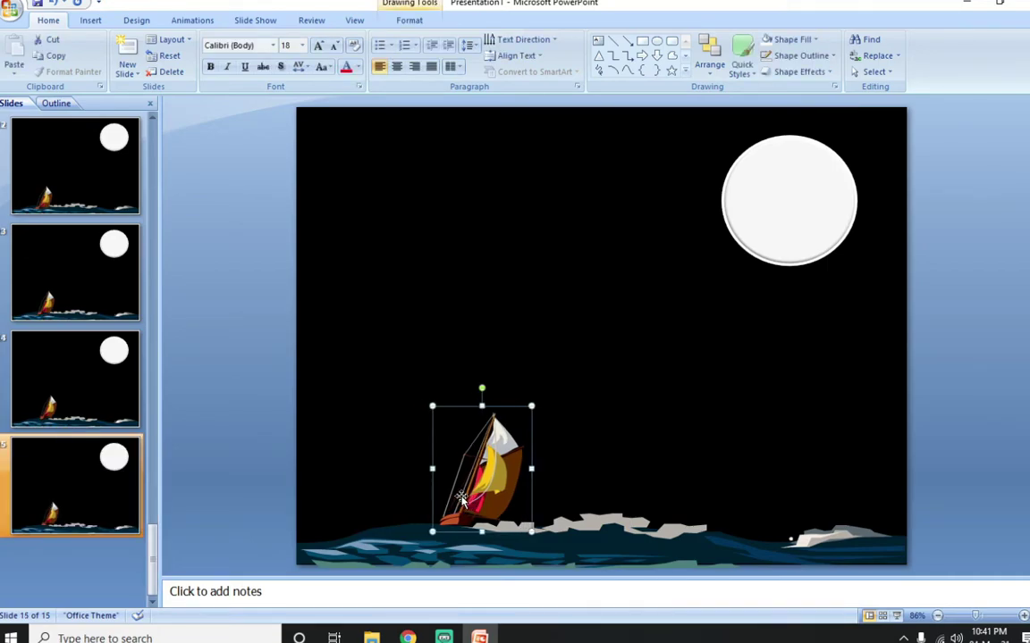
key("ctrl+d")
left_click(464, 498)
key("Right")
key("Right")
key("Down")
key("Down")
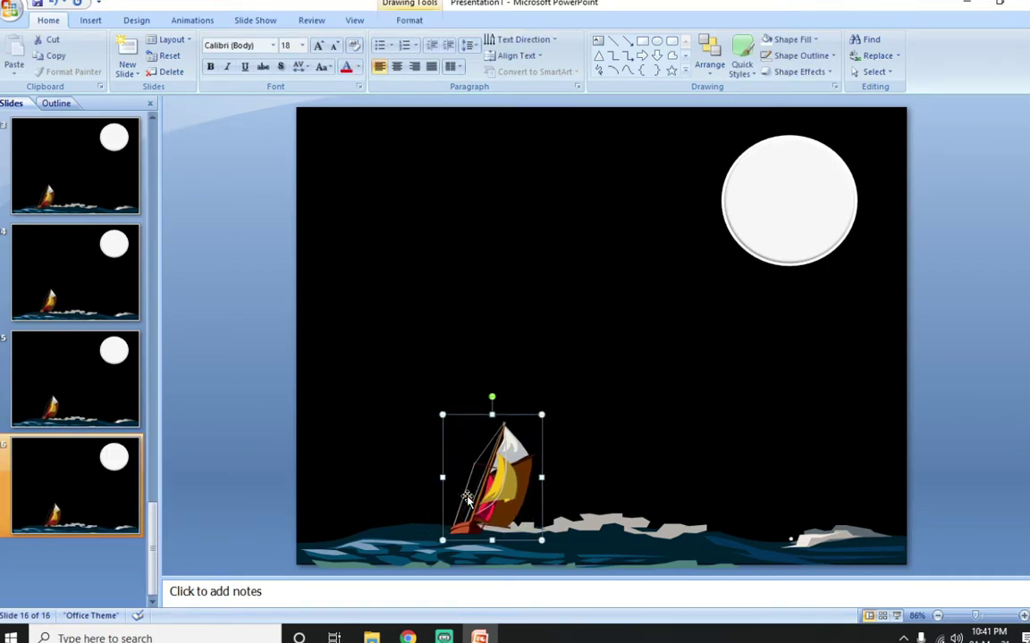
key("ctrl+d")
left_click(474, 503)
Continue duplicating up to slide 21, shifting the sailboat right on every copy.
key("Right")
key("Right")
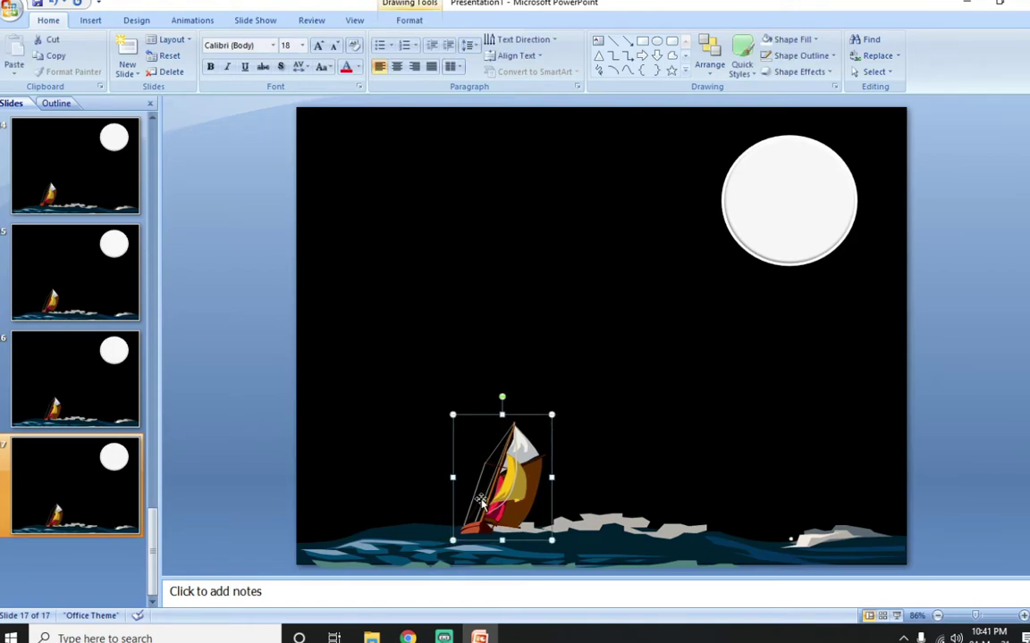
key("ctrl+d")
left_click(485, 502)
key("Right")
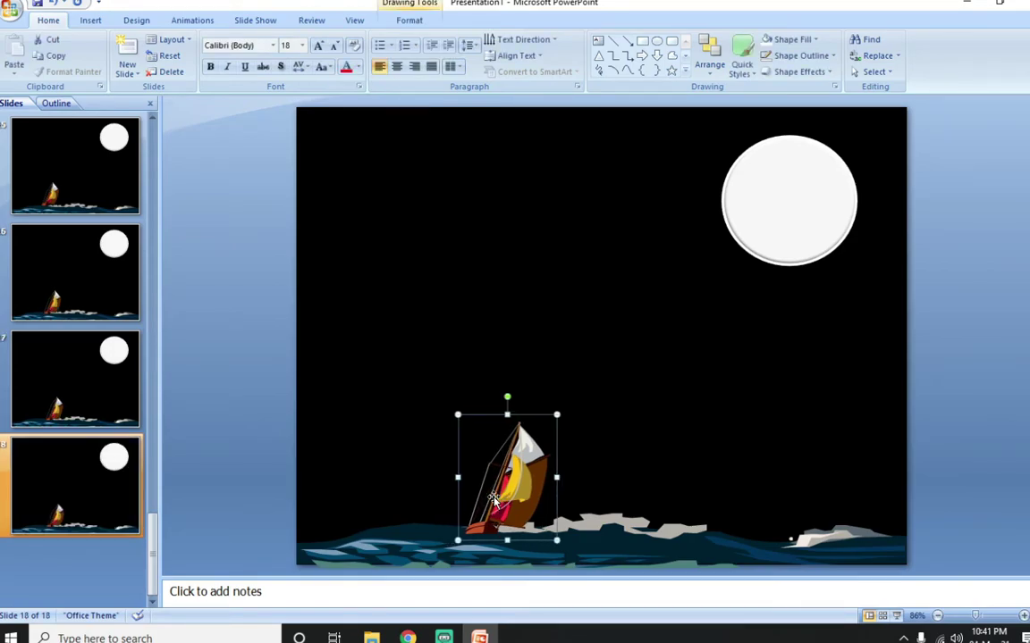
key("Right")
key("ctrl+d")
left_click(500, 502)
key("Right")
key("Right")
key("Down")
key("Down")
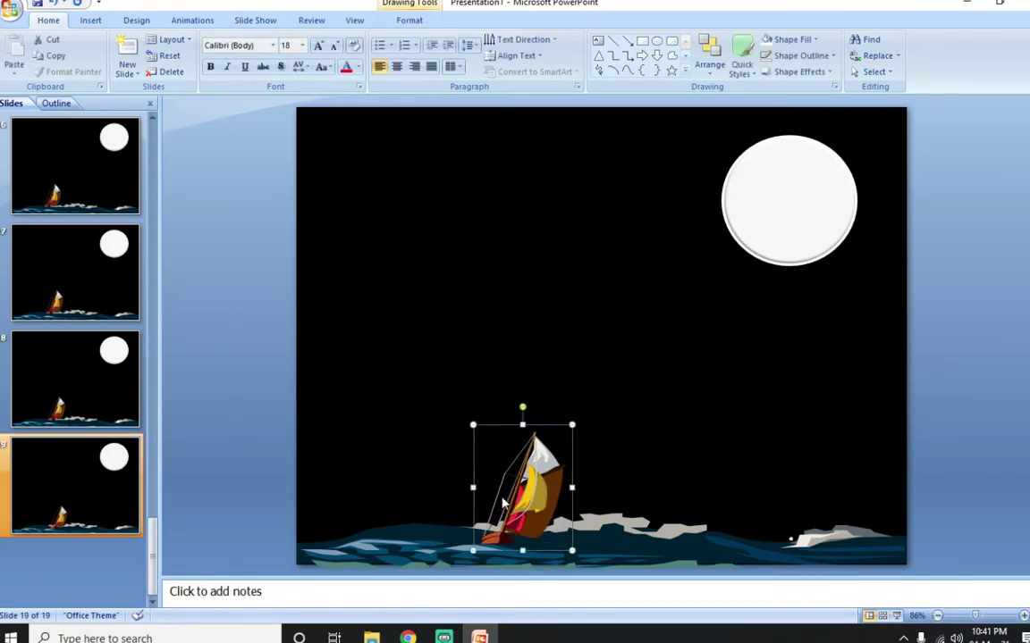
key("ctrl+d")
left_click(514, 502)
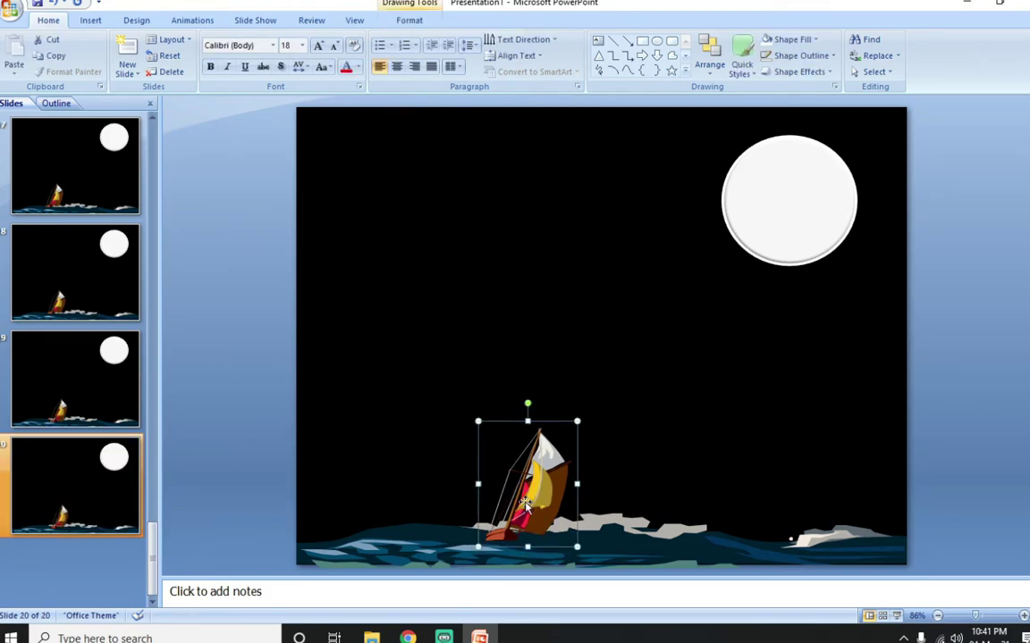
key("Right")
key("Right")
key("Up")
key("Up")
key("ctrl+d")
Compare the sailboat's position across slides 19, 20 and 21.
left_click(468, 447)
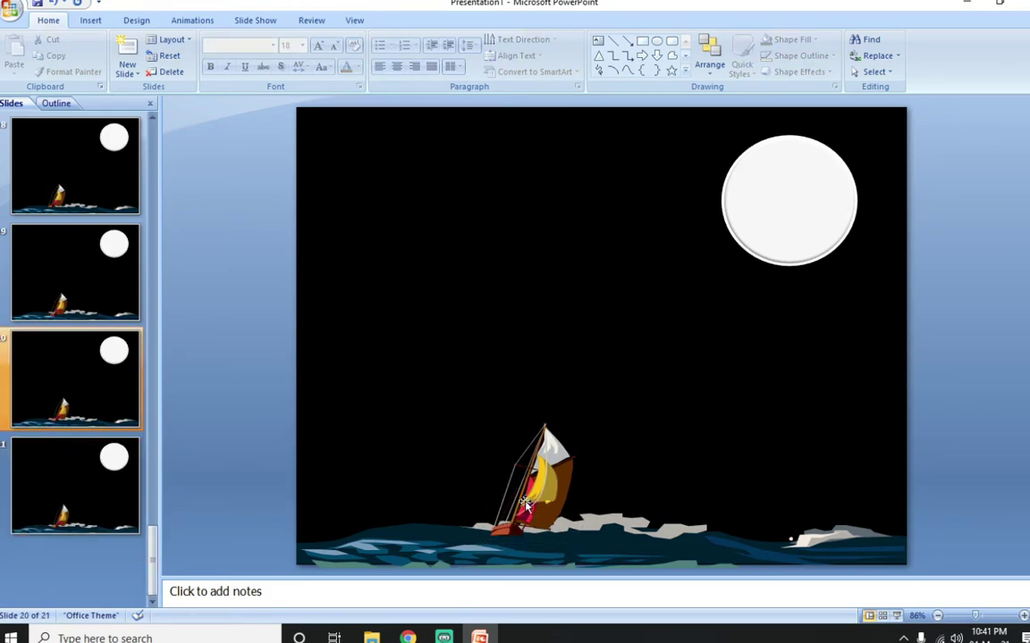
left_click(536, 483)
left_click(89, 368)
left_click(89, 451)
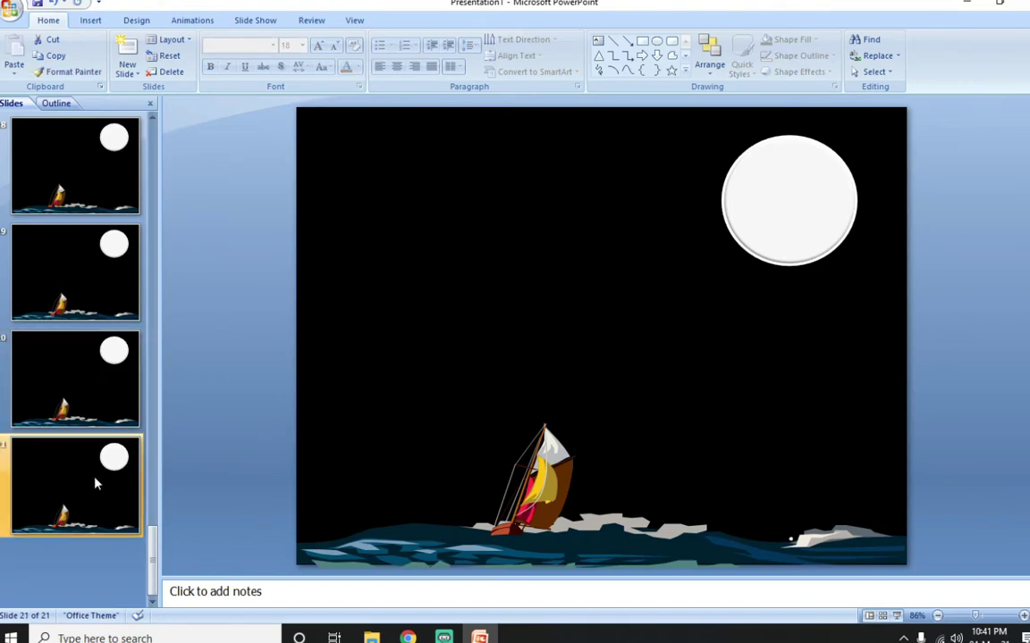
left_click(90, 259)
left_click(97, 372)
left_click(103, 487)
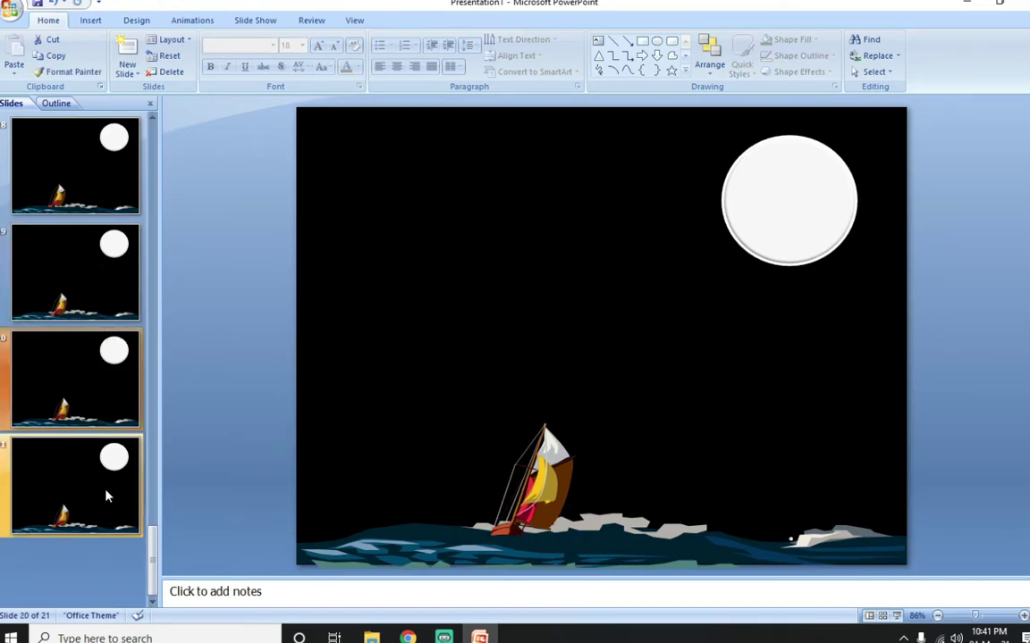
left_click(100, 393)
left_click(91, 294)
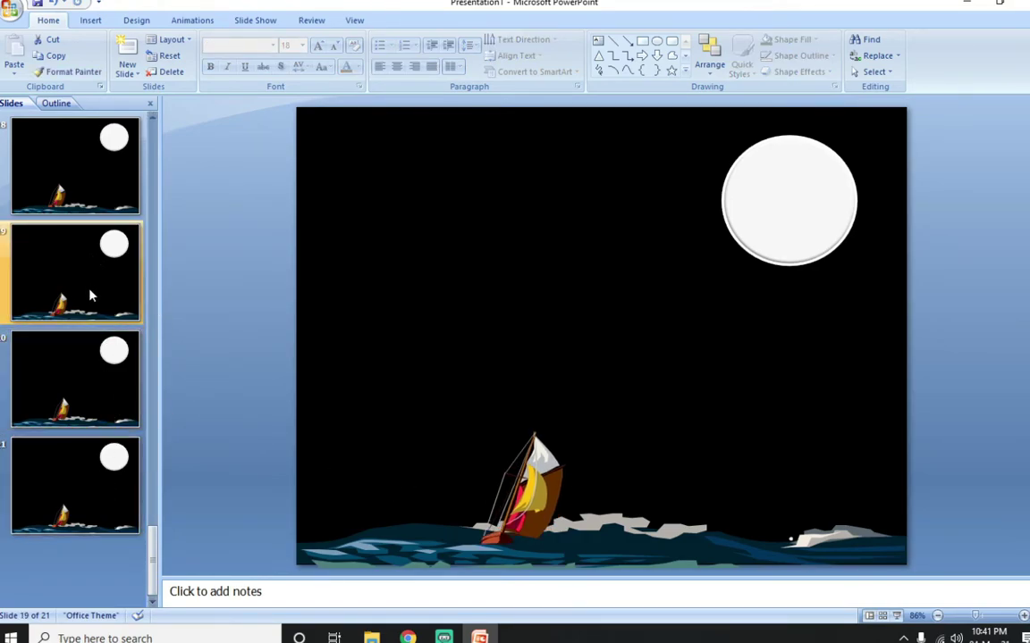
left_click(104, 387)
left_click(99, 511)
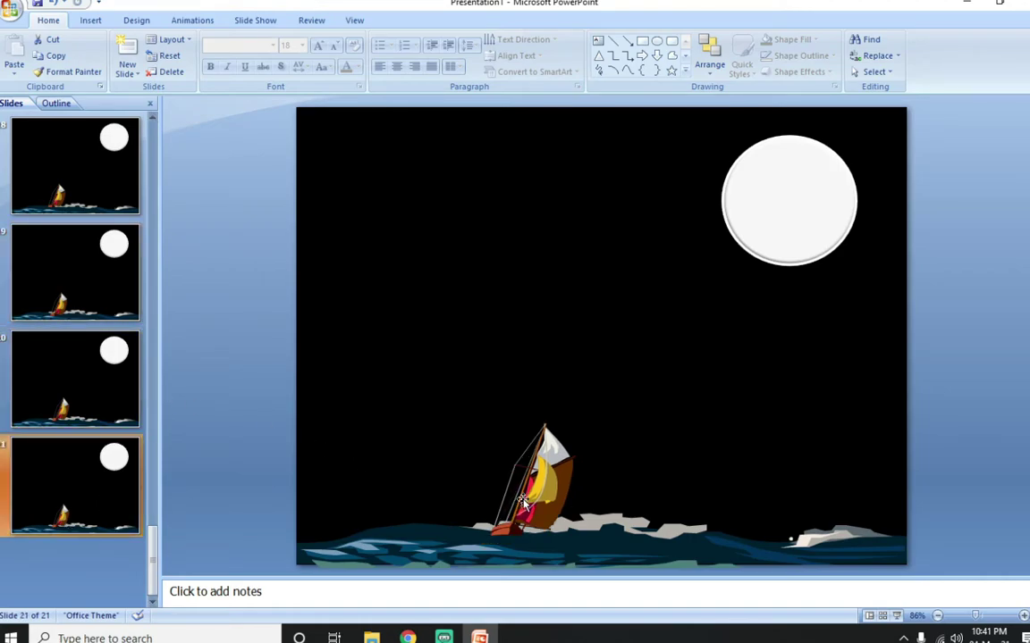
Shift the sailboat right on slide 21, then duplicate and drag it toward the right edge.
left_click_drag(532, 506, 541, 509)
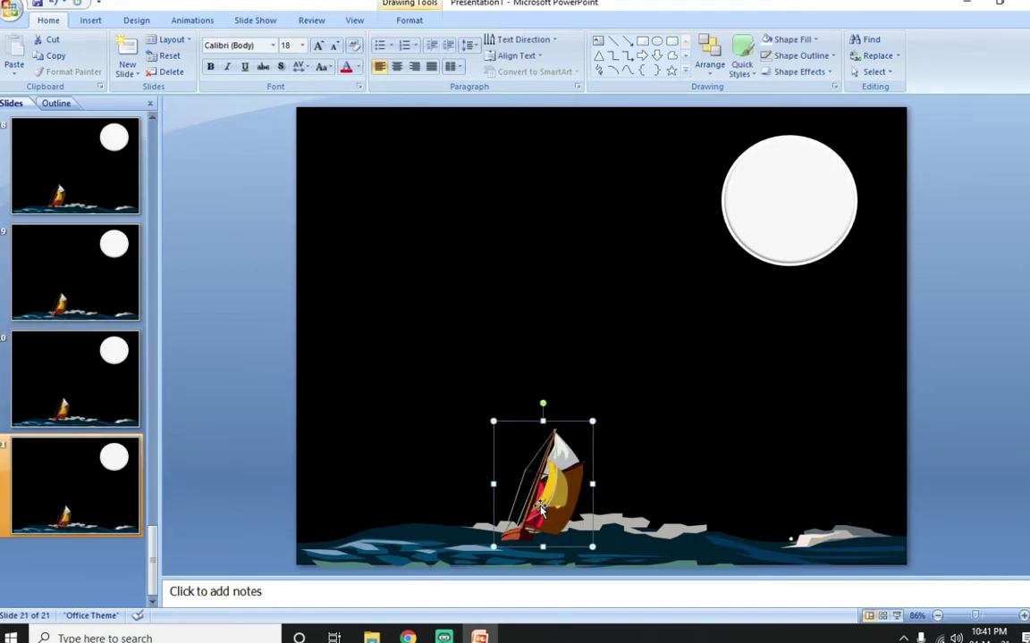
key("ctrl+d")
mouse_move(540, 509)
left_mouse_down()
mouse_move(566, 497)
mouse_move(679, 513)
mouse_move(768, 506)
mouse_move(811, 522)
mouse_move(899, 526)
left_mouse_up()
key("ctrl+d")
key("ctrl+d")
key("ctrl+d")
key("ctrl+d")
key("ctrl+d")
key("ctrl+d")
key("ctrl+d")
key("ctrl+d")
key("ctrl+d")
key("ctrl+d")
key("ctrl+d")
key("ctrl+d")
key("ctrl+d")
key("ctrl+d")
key("ctrl+d")
key("ctrl+d")
key("ctrl+d")
key("ctrl+d")
key("ctrl+d")
key("ctrl+d")
key("ctrl+d")
key("ctrl+d")
key("ctrl+d")
key("ctrl+d")
key("ctrl+d")
key("ctrl+d")
key("ctrl+d")
key("ctrl+d")
key("ctrl+d")
key("ctrl+d")
key("ctrl+d")
key("ctrl+d")
key("ctrl+d")
key("ctrl+d")
key("ctrl+d")
key("ctrl+d")
key("ctrl+d")
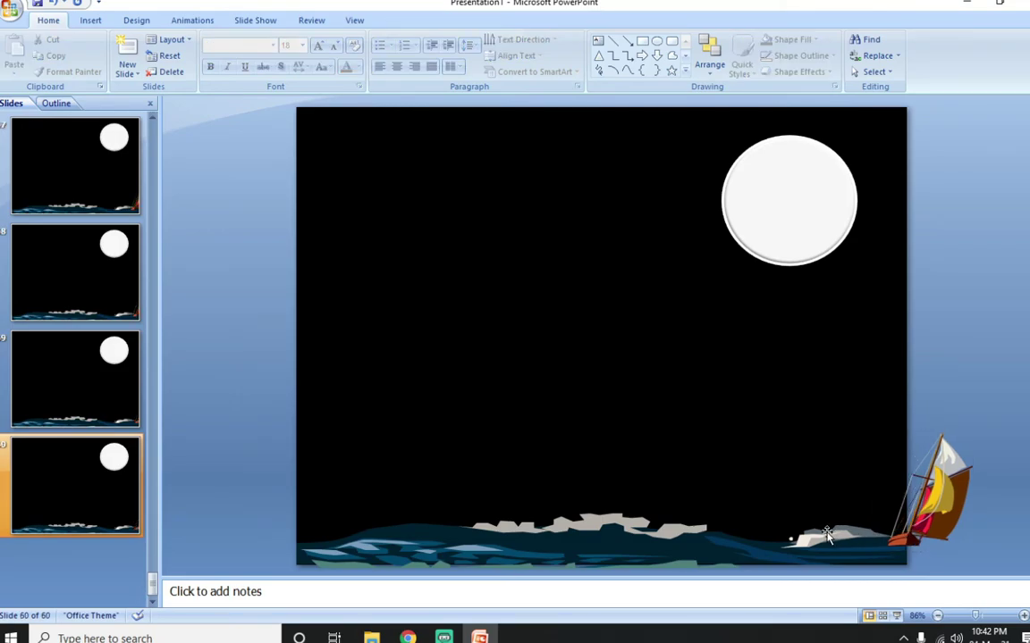
Make the final copies through slide 62, pushing the sailboat beyond the right edge.
left_click(940, 522)
key("Right")
key("Right")
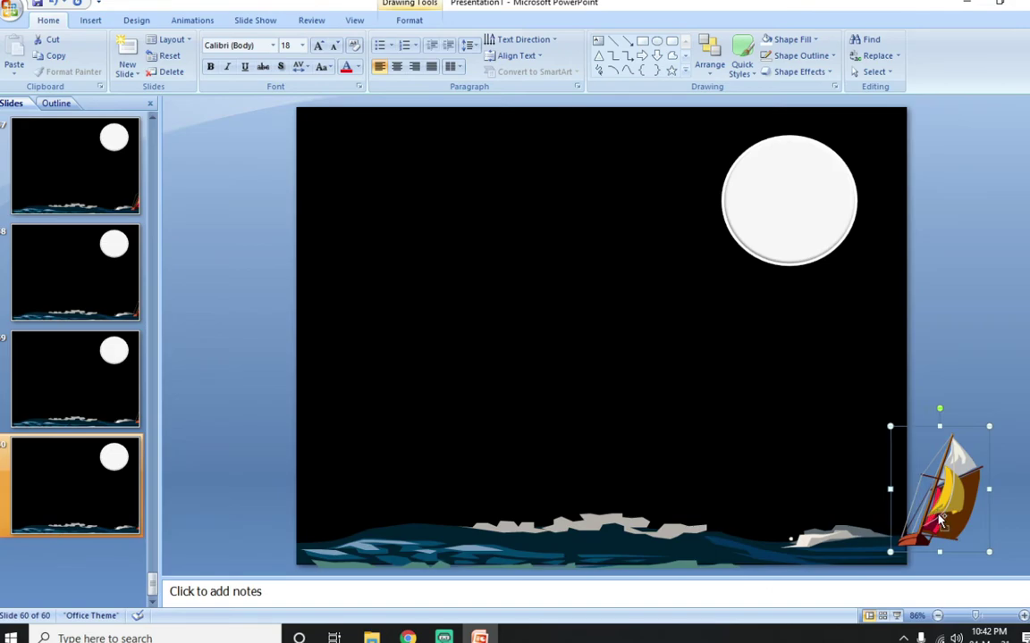
key("ctrl+d")
left_click(941, 523)
key("Right")
key("Right")
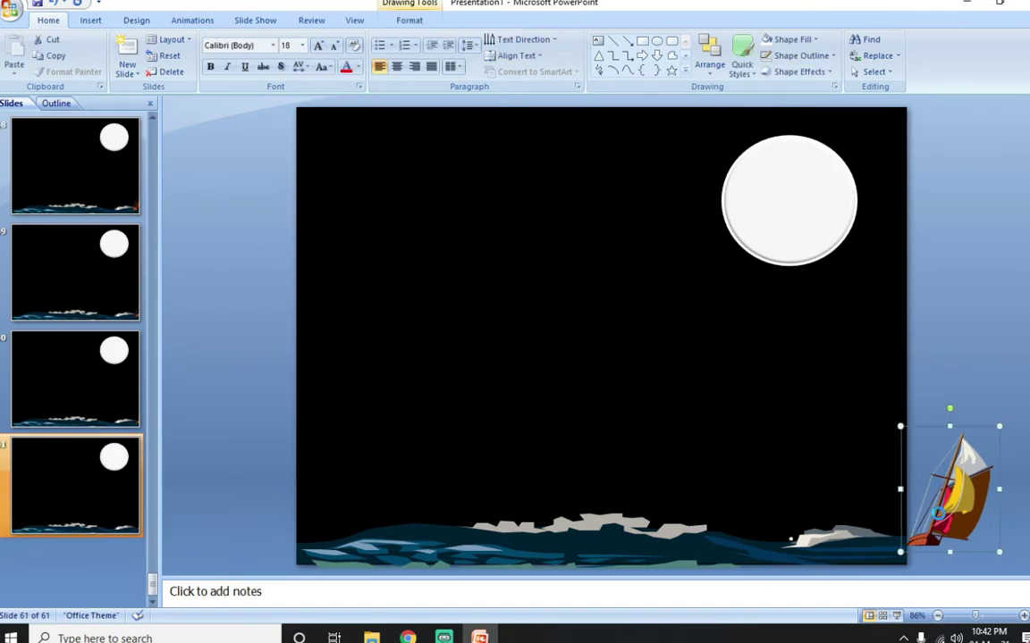
key("ctrl+d")
left_click(940, 515)
key("Right")
key("Right")
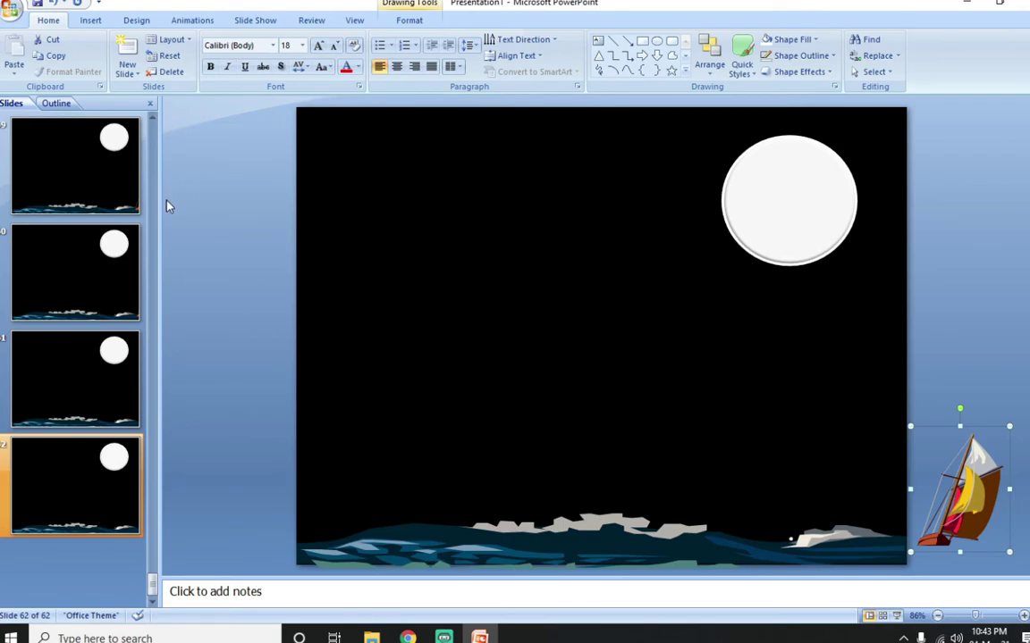
Scroll the slide list back to the top and select slide 1.
left_click(52, 252)
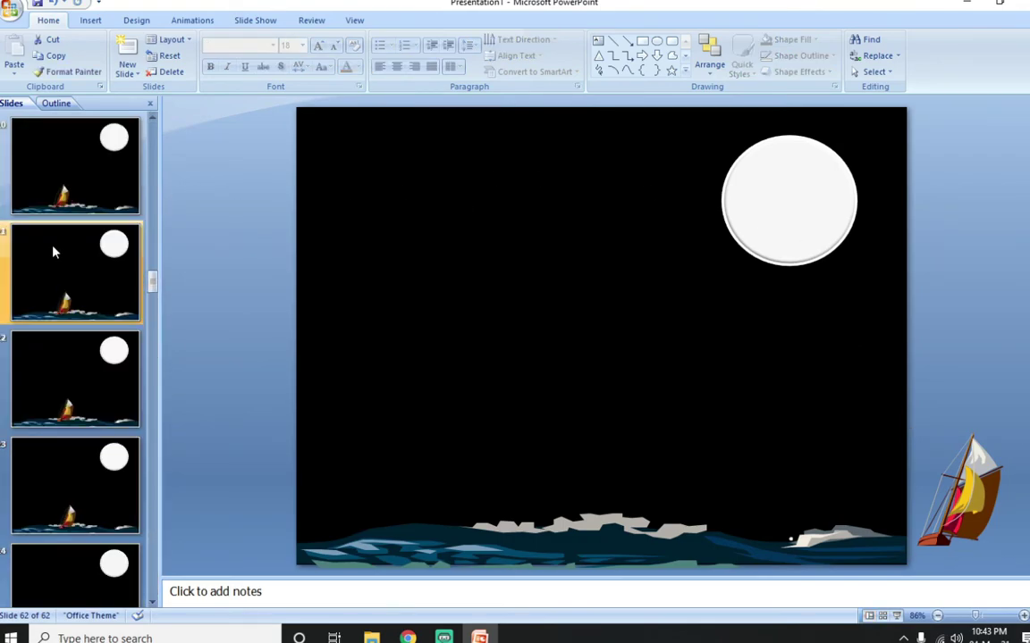
left_click(69, 450)
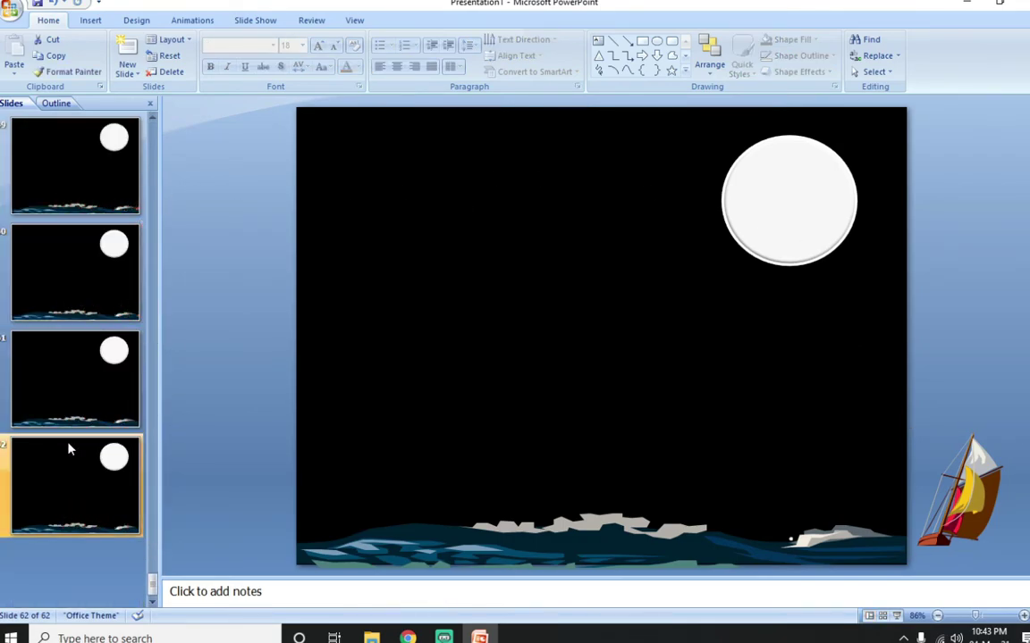
scroll(89, 358, "up", 10)
scroll(97, 337, "up", 15)
scroll(96, 338, "up", 15)
scroll(96, 333, "up", 10)
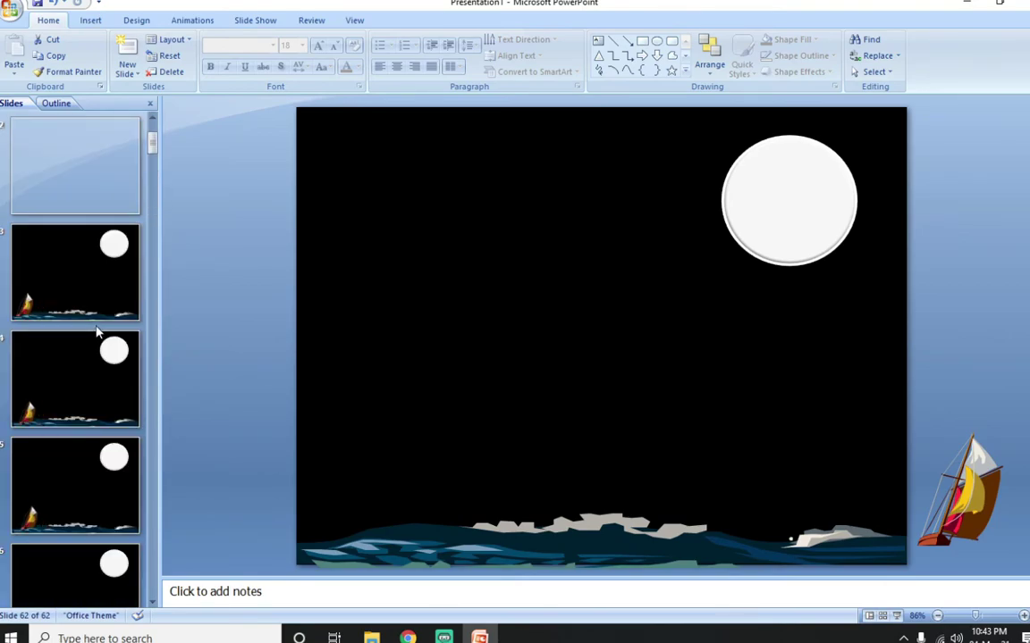
scroll(98, 332, "up", 3)
left_click(77, 158)
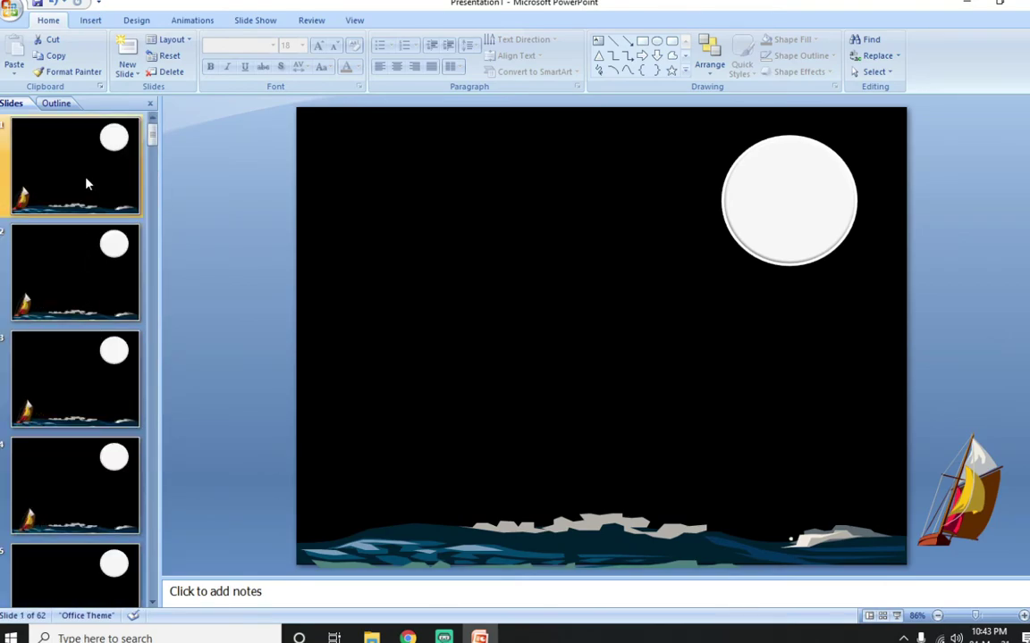
Set slide 1 to advance automatically after 00:00, turning off On Mouse Click.
left_click(190, 26)
left_click(258, 20)
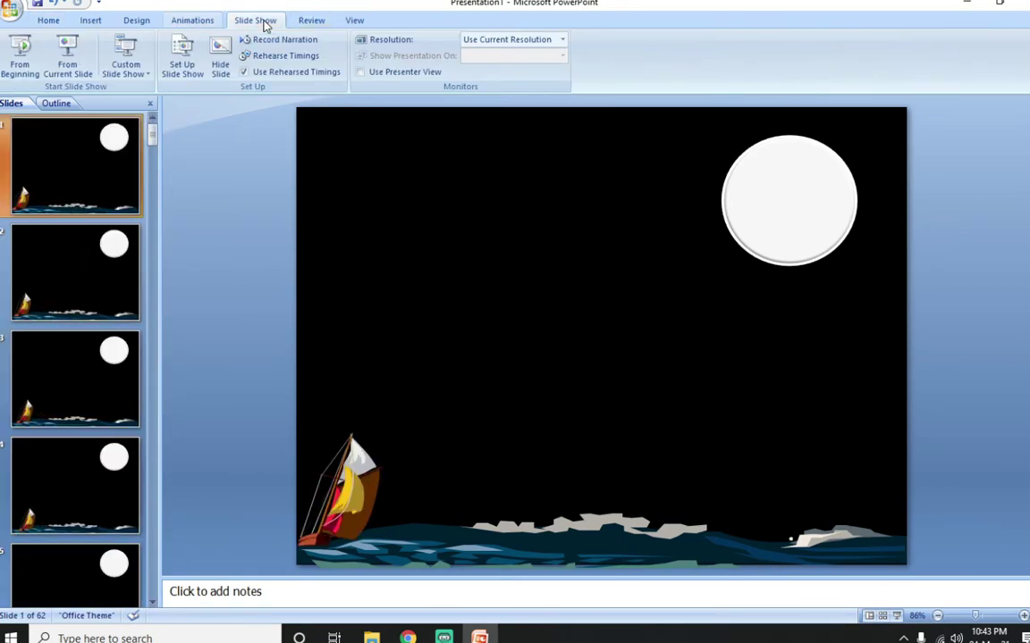
left_click(205, 22)
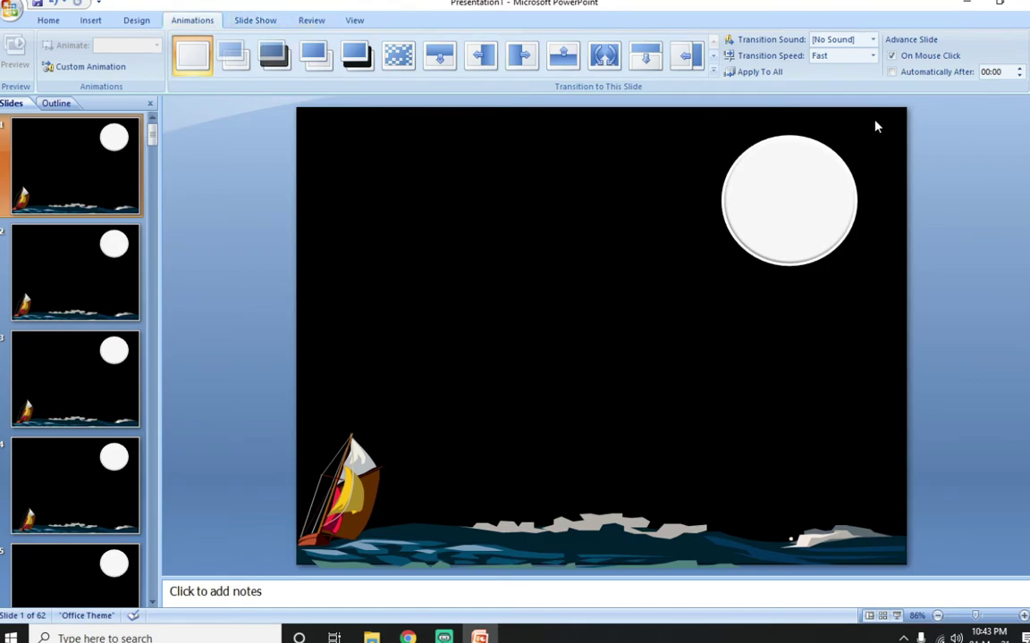
left_click(892, 73)
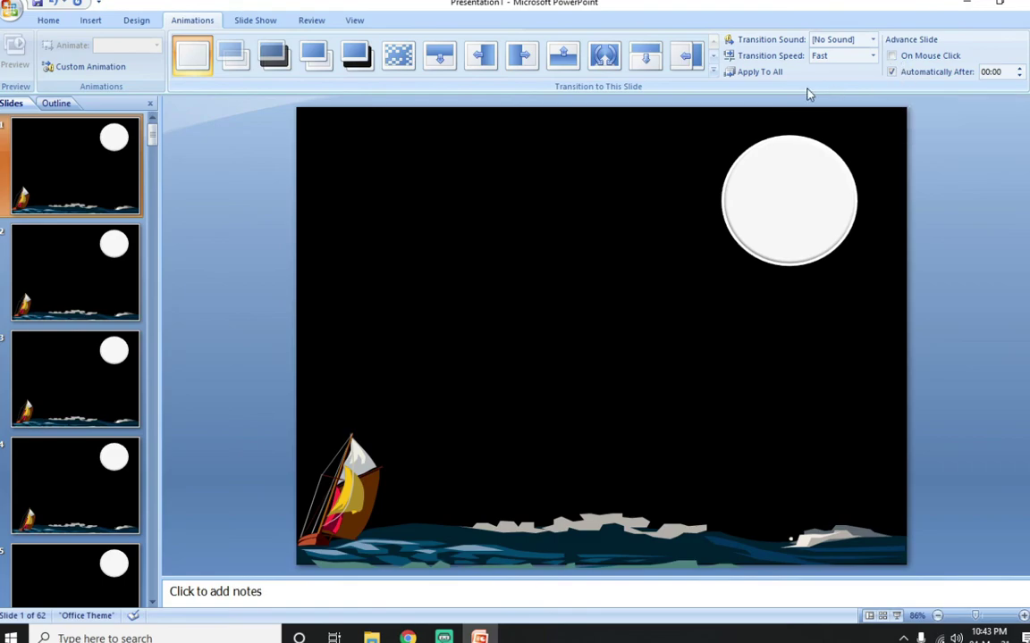
left_click(892, 57)
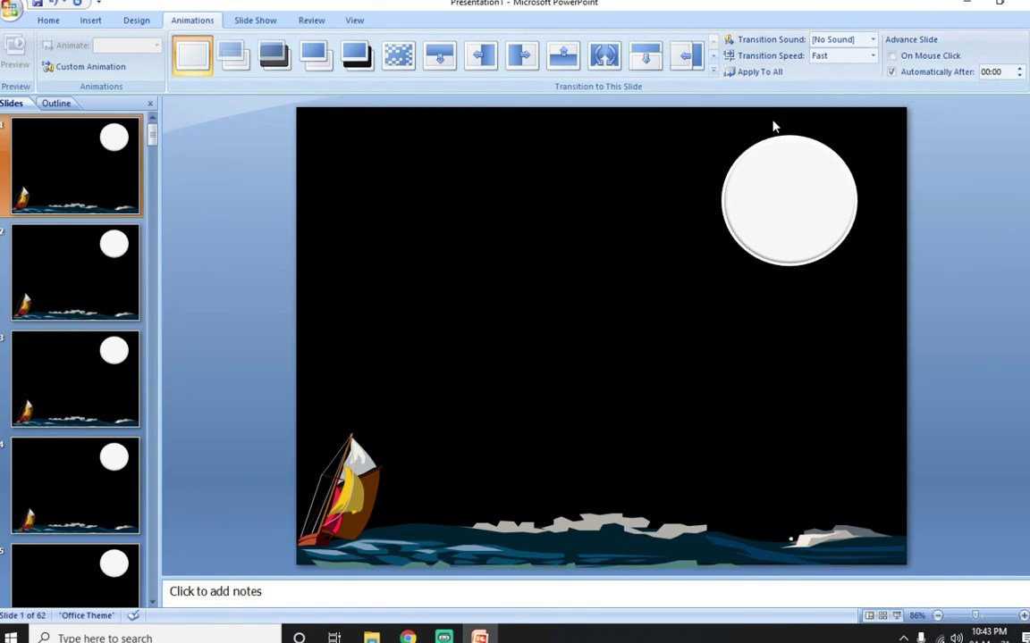
key("F5")
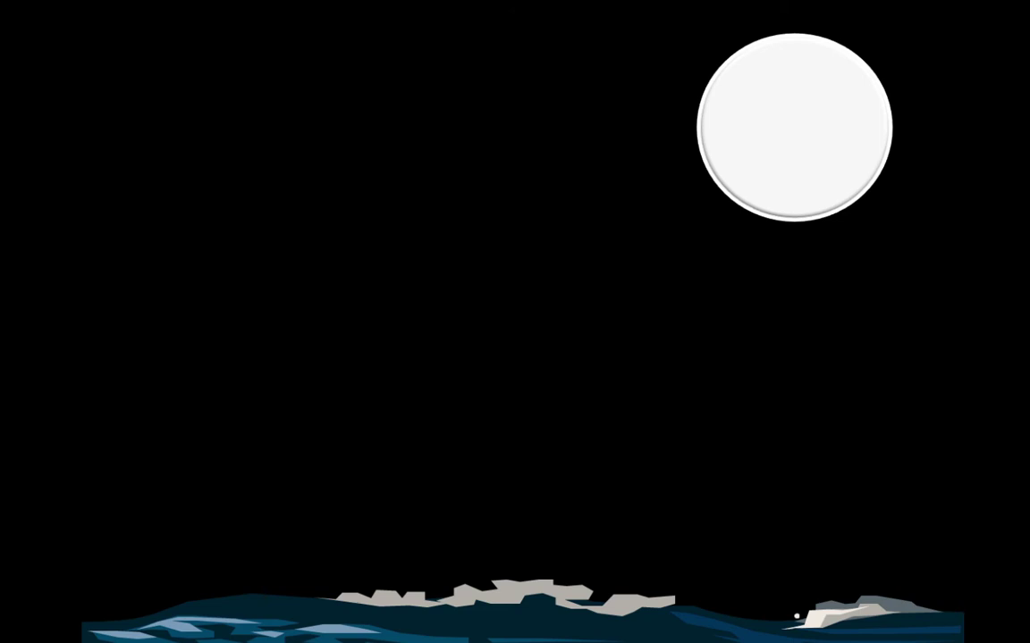
key("Escape")
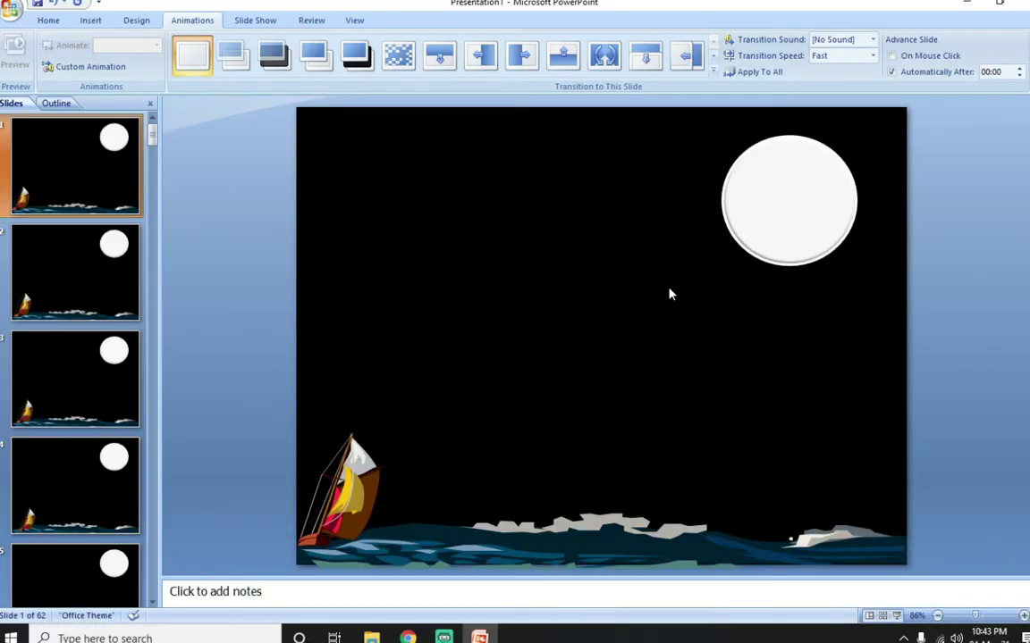